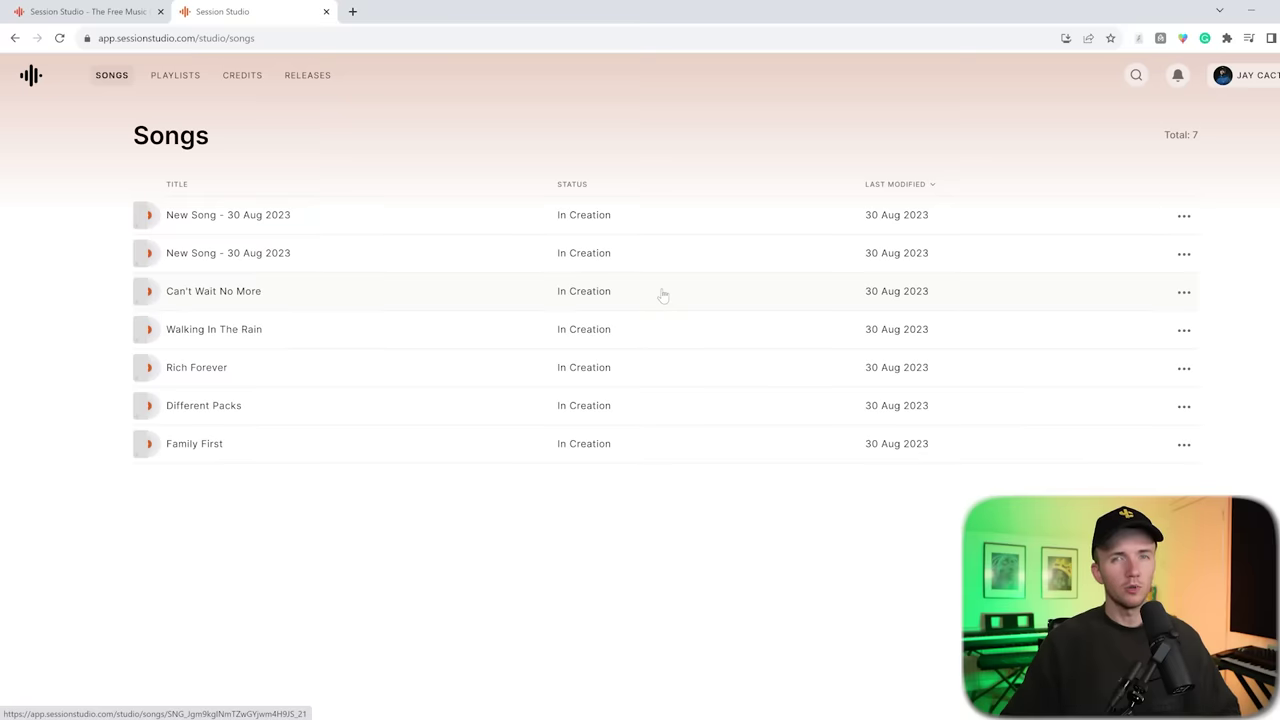
- Open the Playlists page in Session Studio
left_click(178, 78)
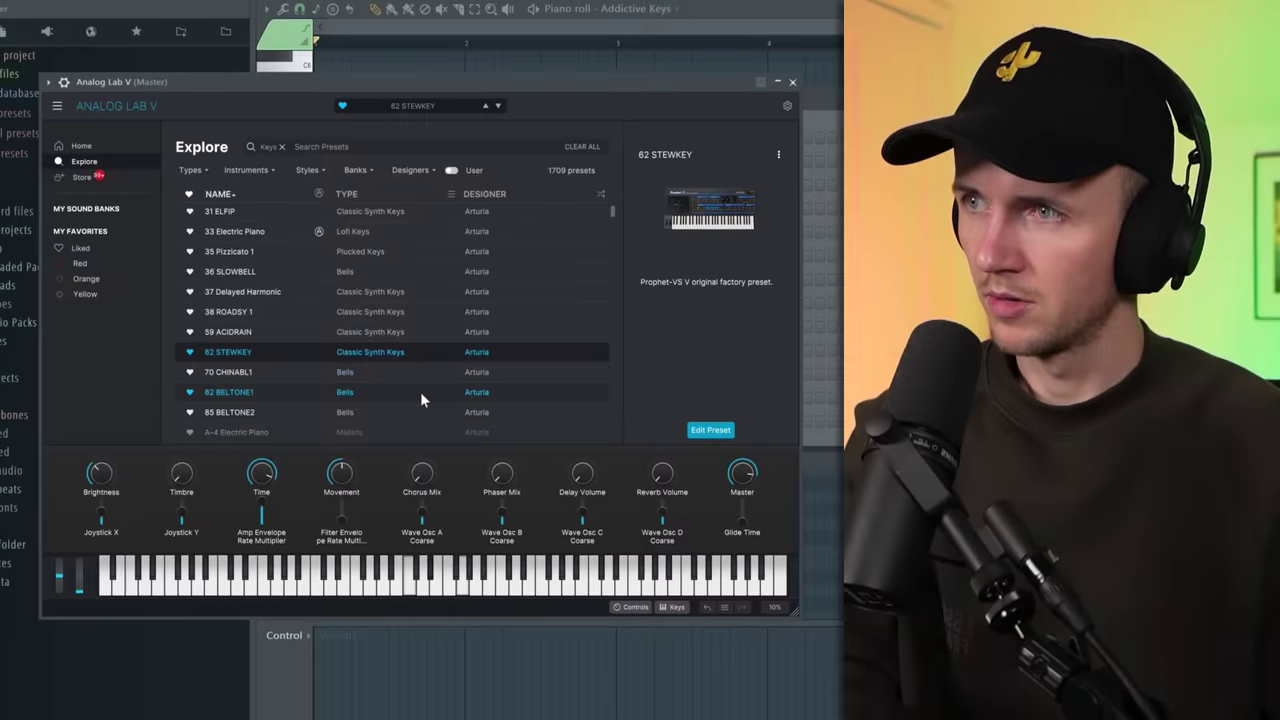
- Audition the chord notes in FL Studio's piano roll and load the 70 CHINABL1 preset in Analog Lab V
left_click(786, 77)
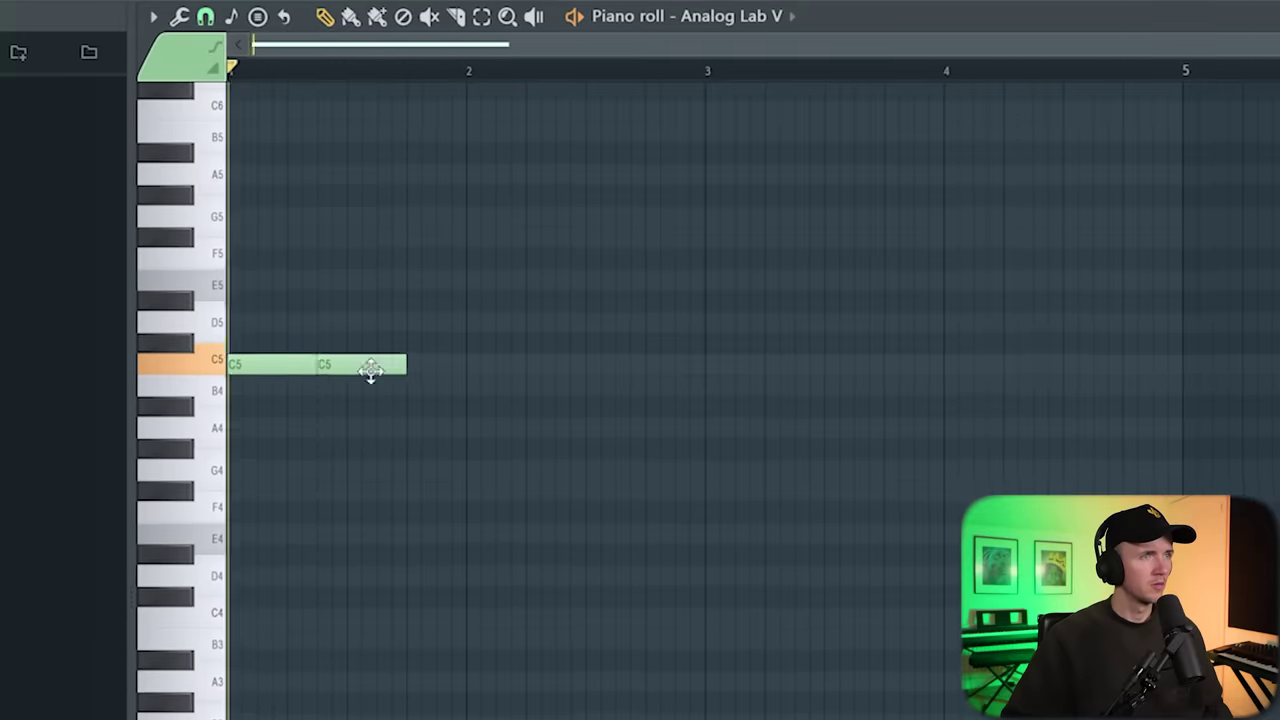
key("space")
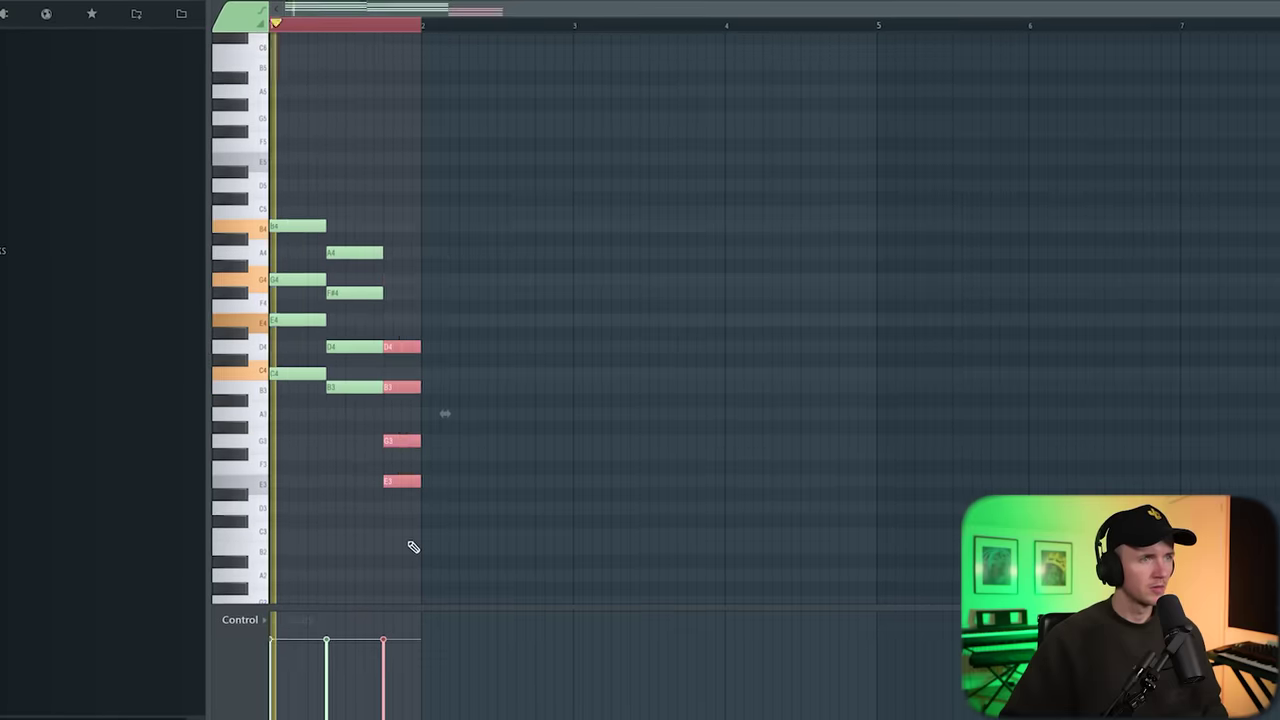
scroll(464, 494, "up", 2)
key("space")
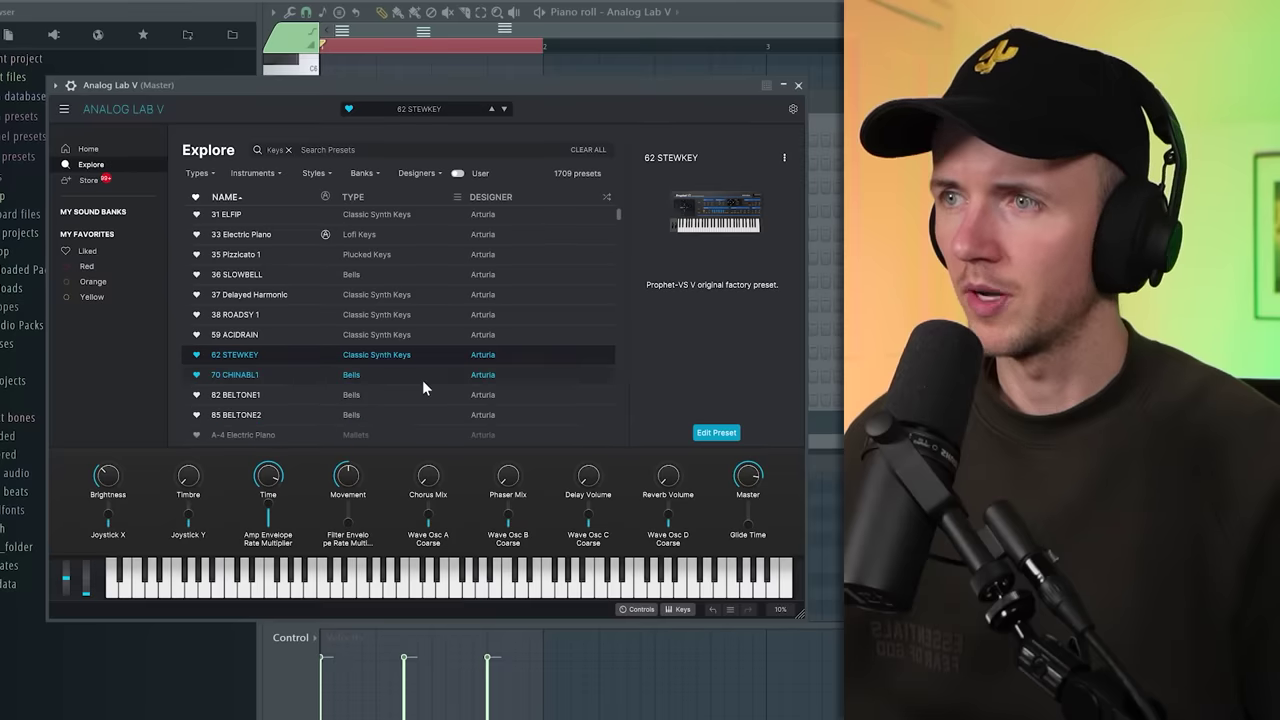
left_click(422, 380)
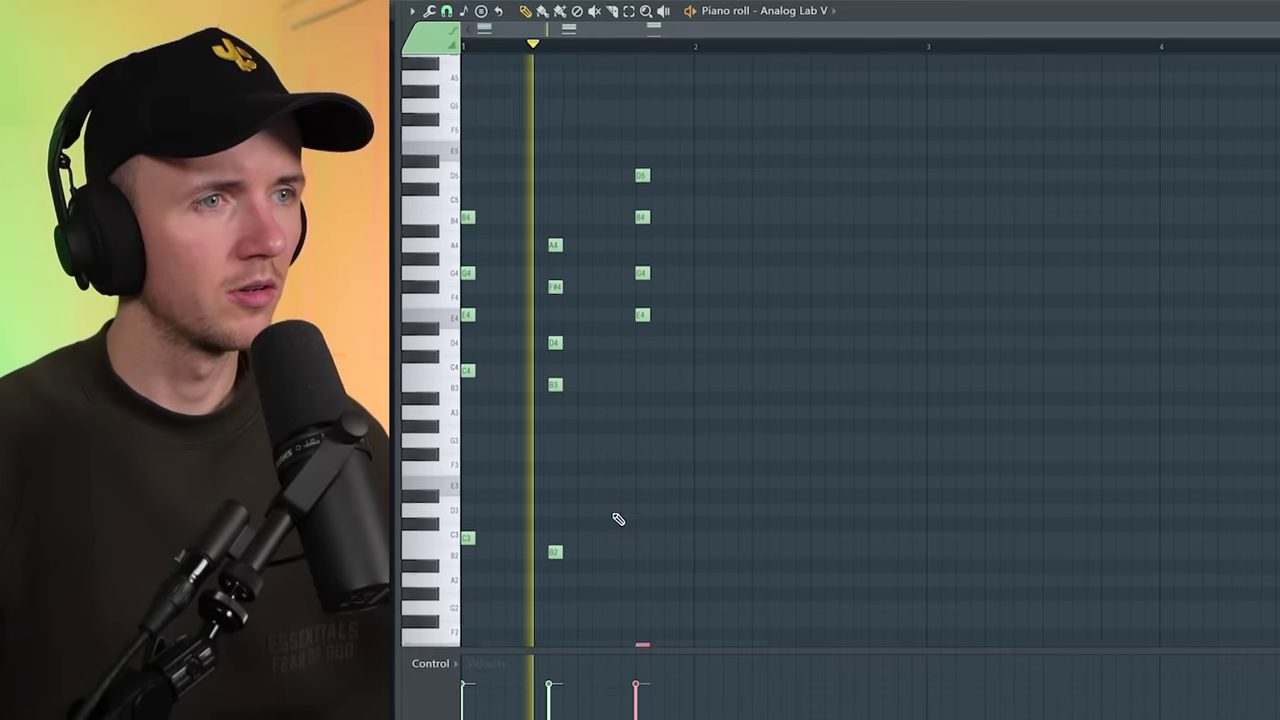
- Copy the third chord to two positions in bar 2 and duplicate the whole two-bar progression
scroll(625, 500, "down", 1)
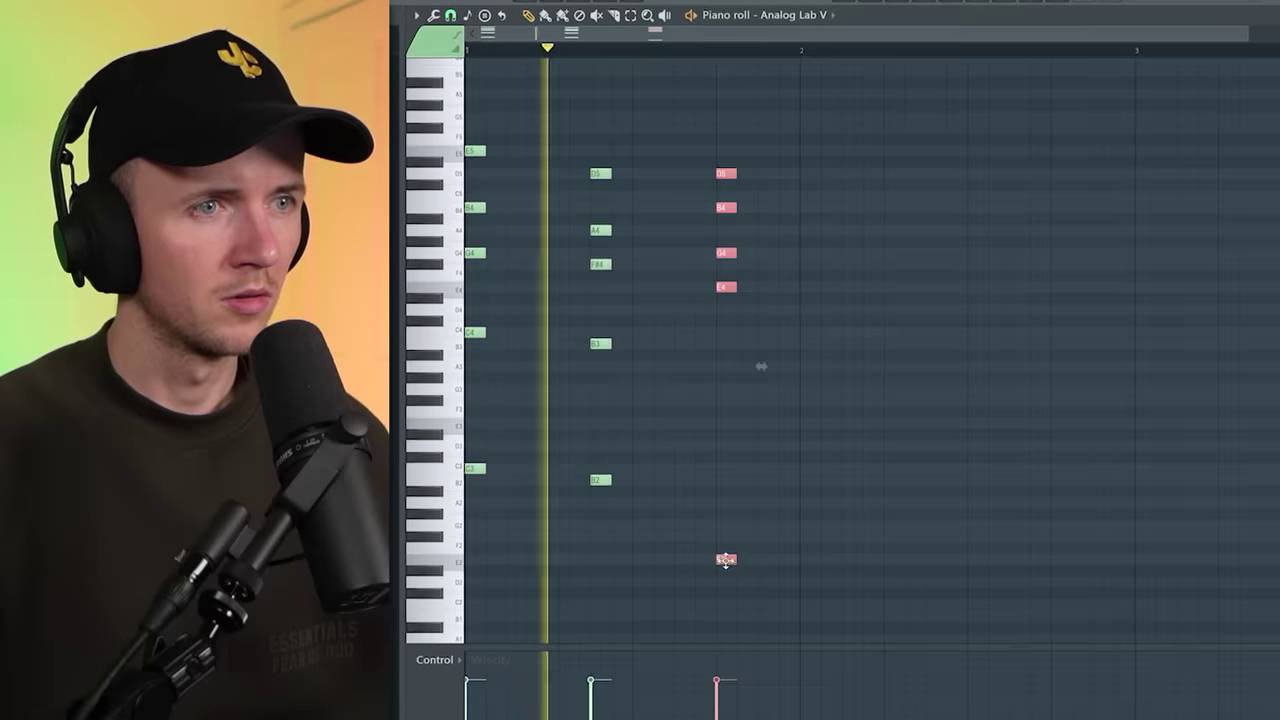
left_click_drag(726, 557, 893, 559)
left_click_drag(893, 559, 957, 567)
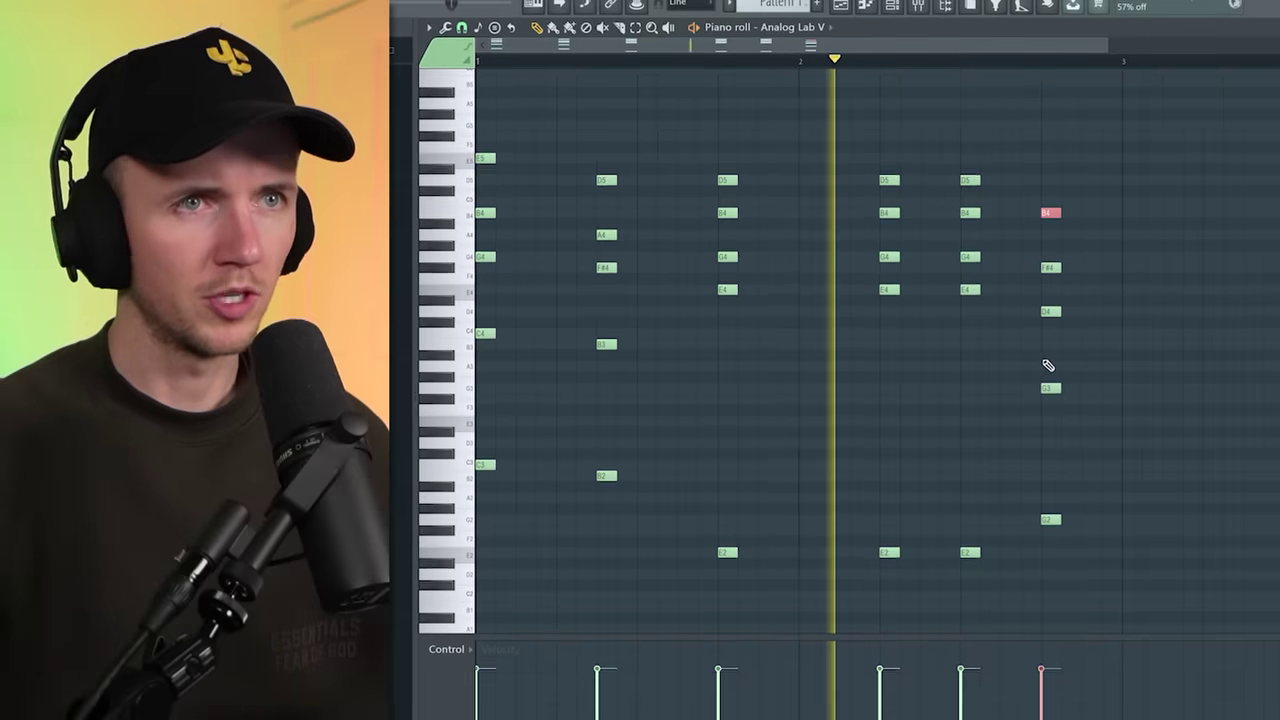
key("ctrl+b")
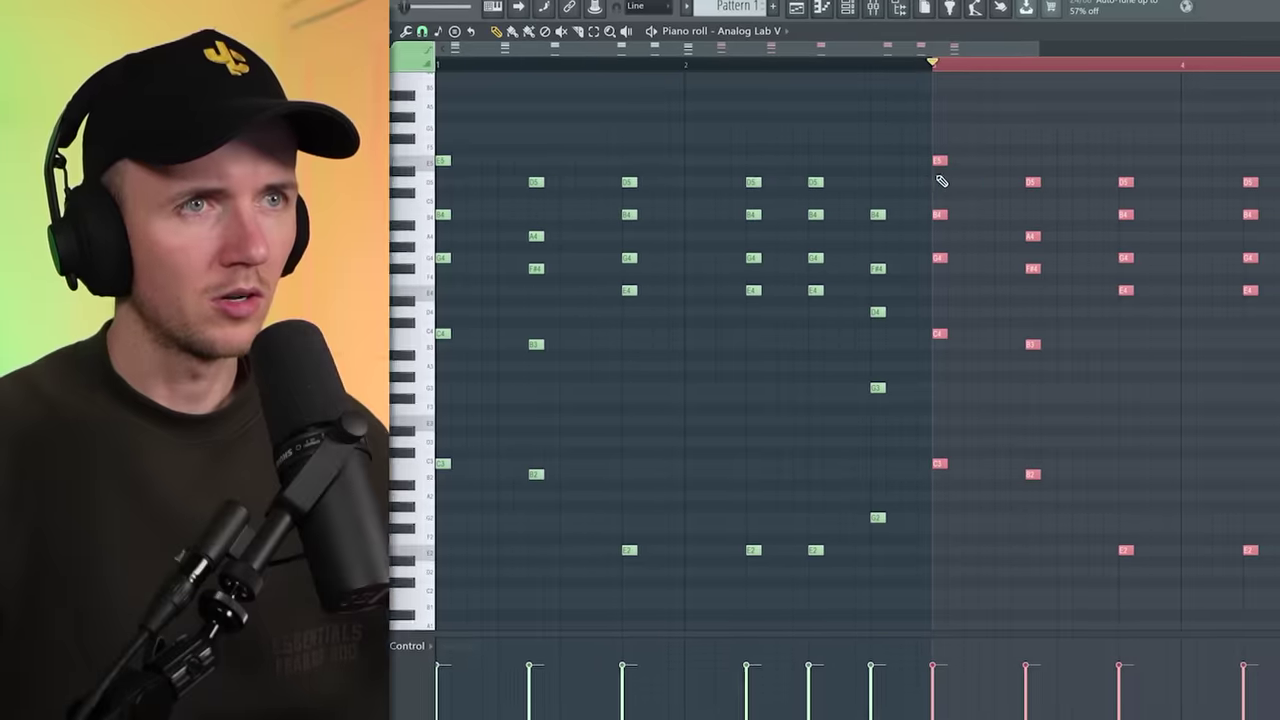
- Vary the duplicated chord progression by deleting the selected notes and shifting one note up
left_click_drag(957, 178, 925, 545)
key("Delete")
left_click_drag(1199, 387, 1199, 364)
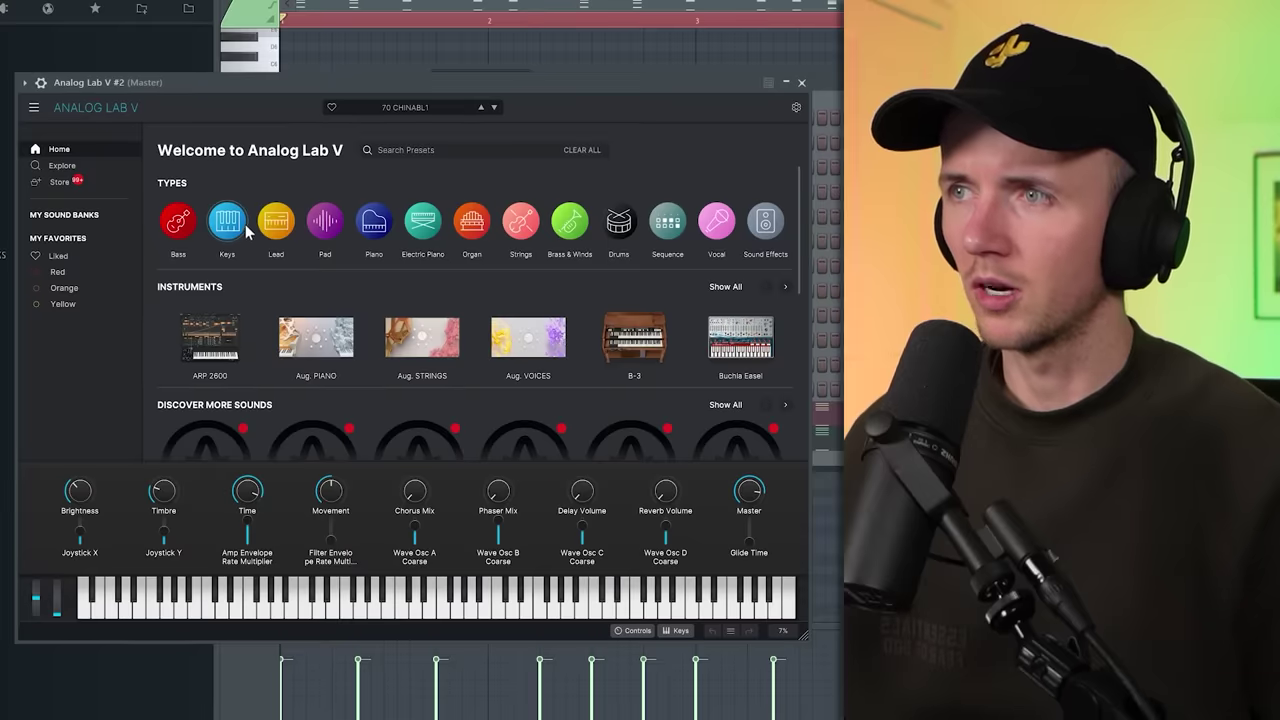
- Set ValhallaVintageVerb on the Analog Lab V mixer track to 34.6% mix and 2.02 s decay with less predelay, and lower band 7 in its parametric EQ
mouse_move(238, 229)
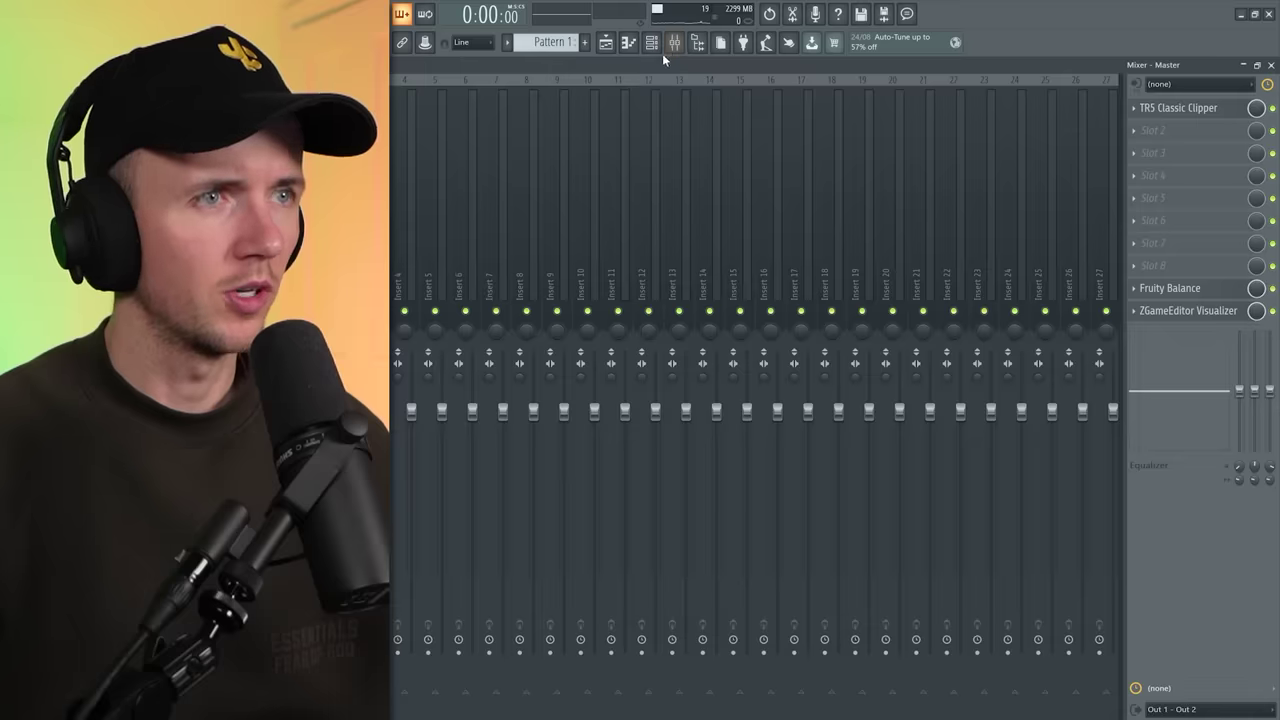
left_click(661, 45)
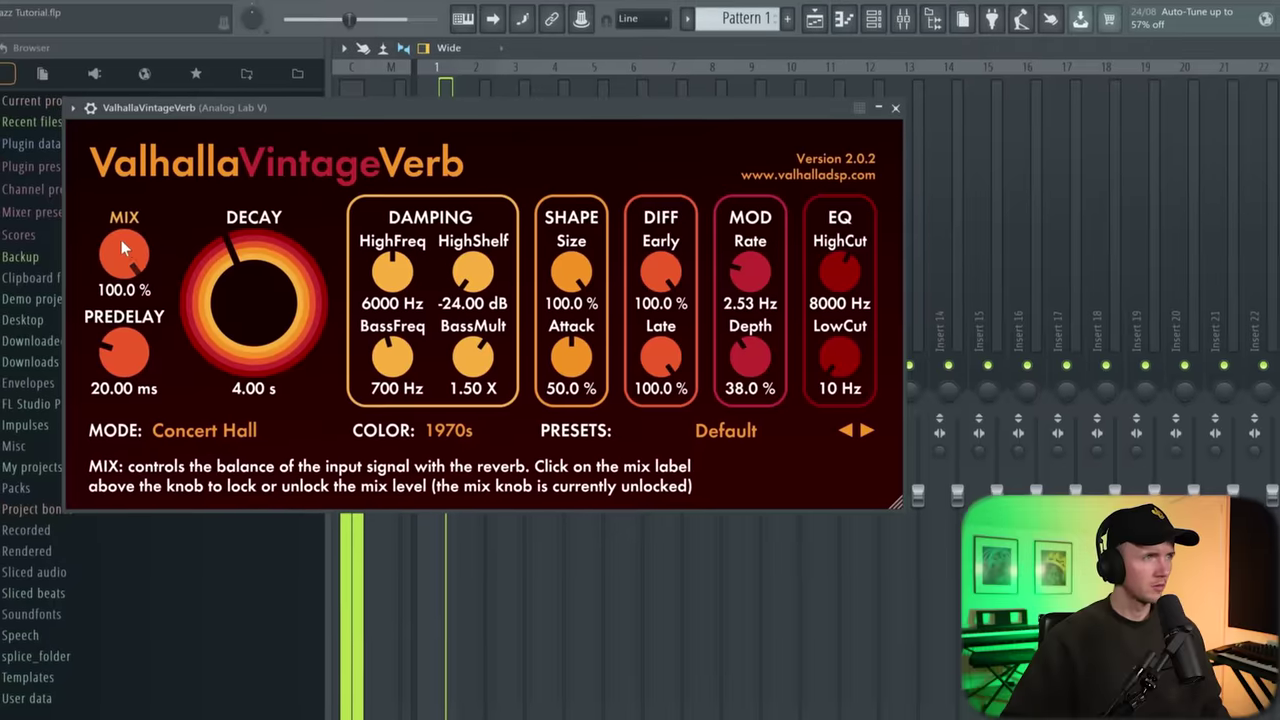
left_click_drag(121, 240, 122, 345)
left_click_drag(238, 333, 238, 372)
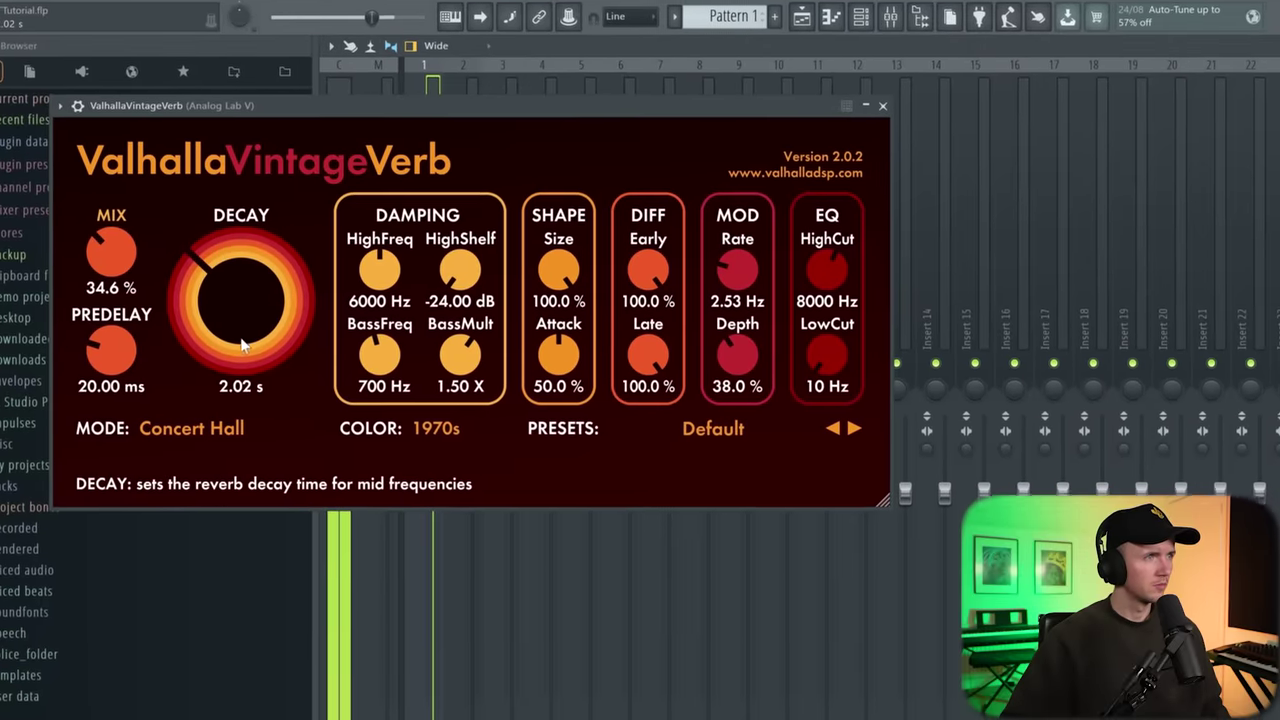
left_click_drag(108, 355, 108, 384)
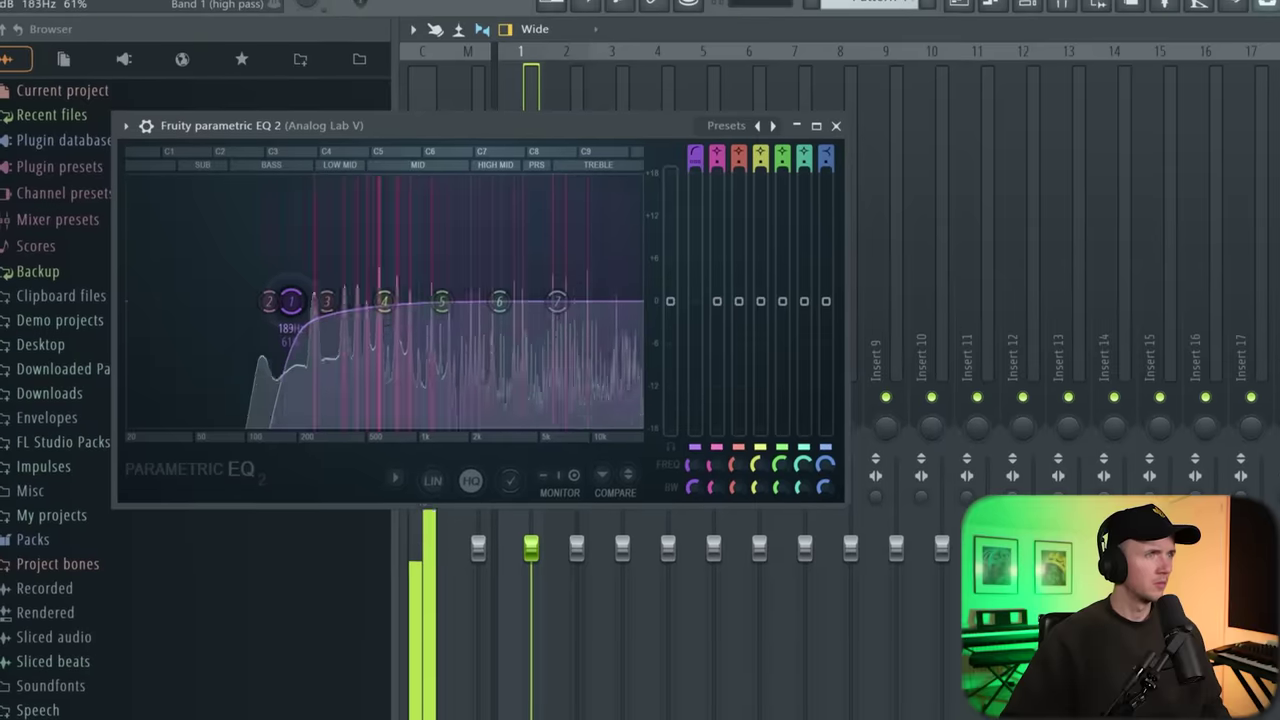
left_click_drag(555, 300, 575, 368)
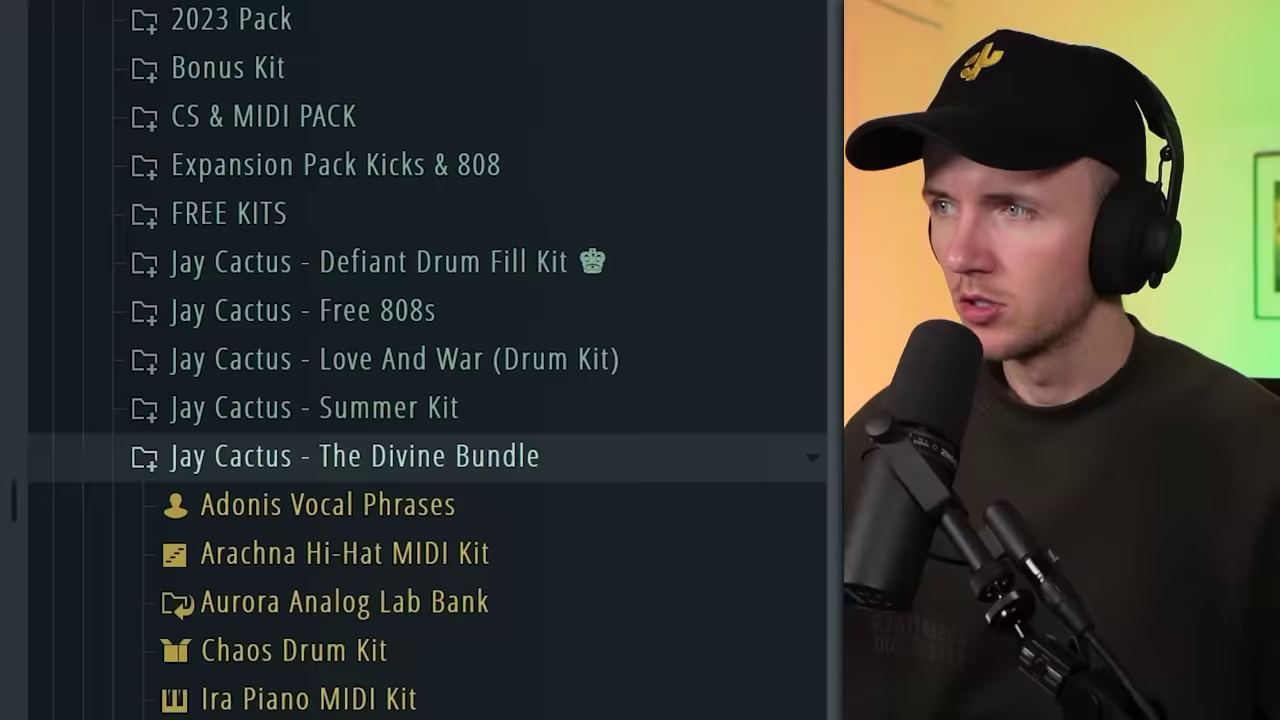
- Audition the lead one-shots in the Salvus One-Shot Kit and pick LEAD Bendable [C]
scroll(449, 600, "down", 8)
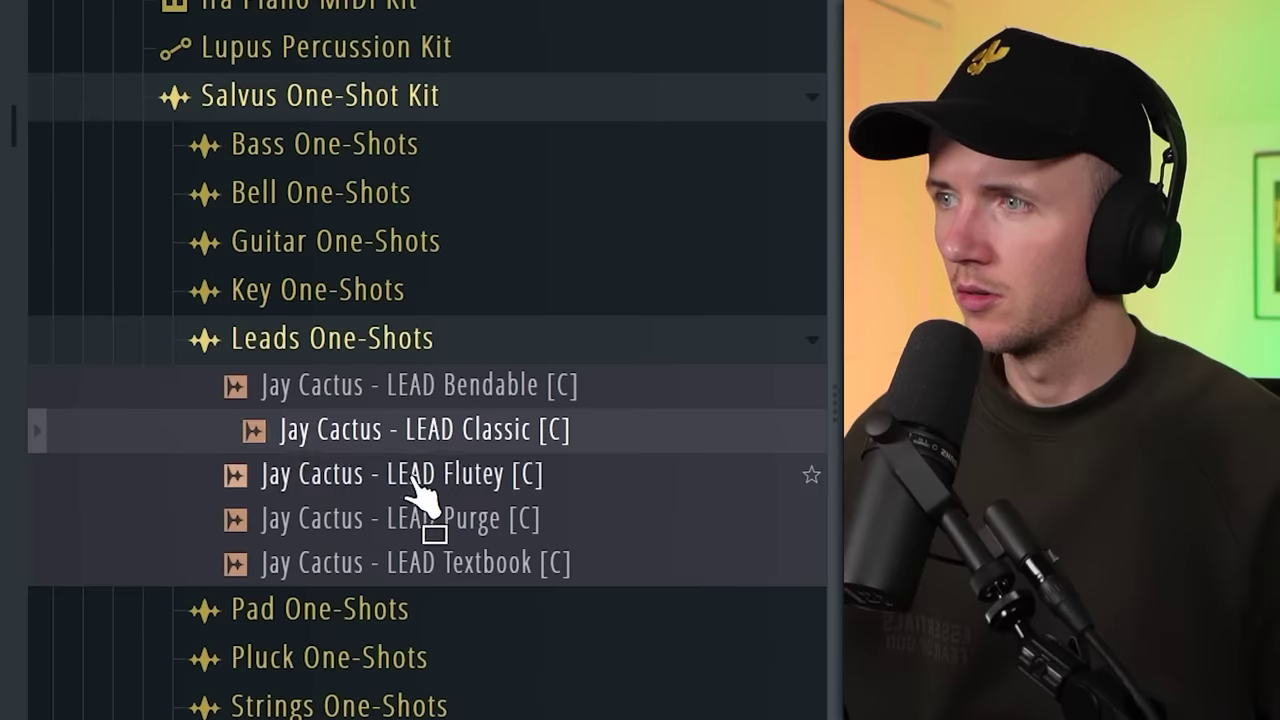
key("Down")
key("Down")
key("Down")
left_click(455, 392)
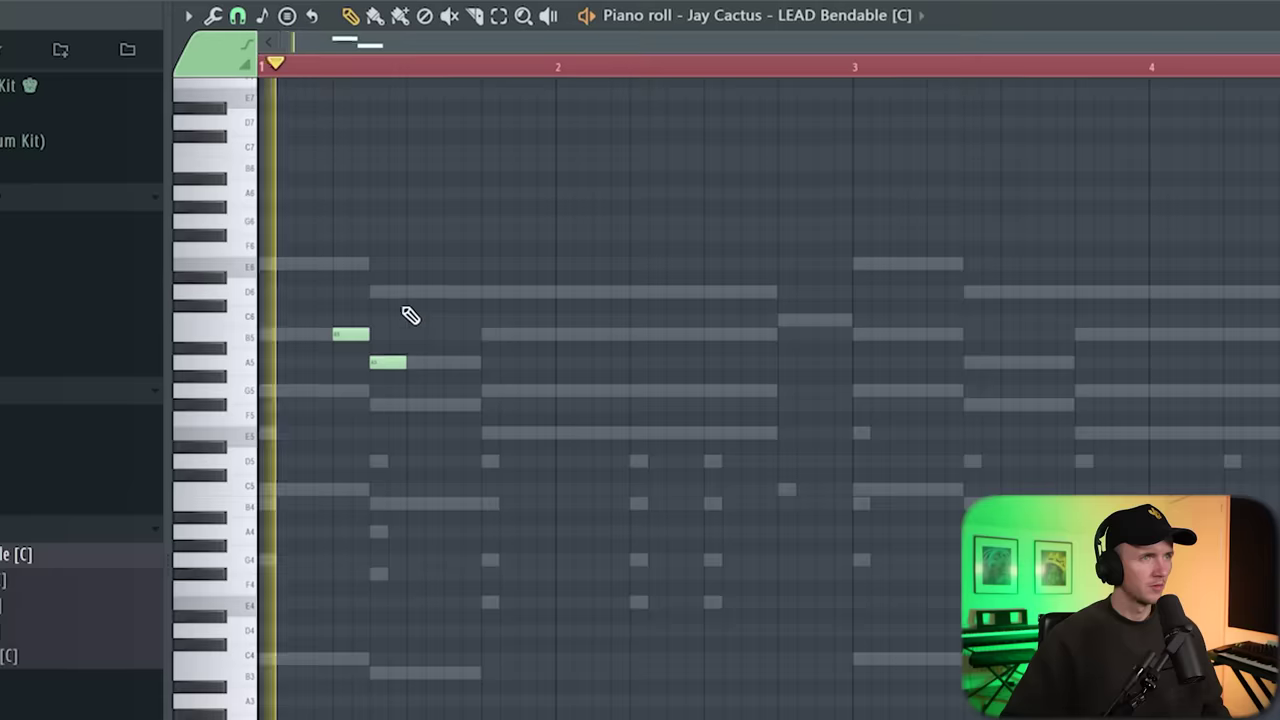
- Continue the LEAD Bendable melody in bar 1 with a D6 note, another short note and a long E5 note
left_click(415, 290)
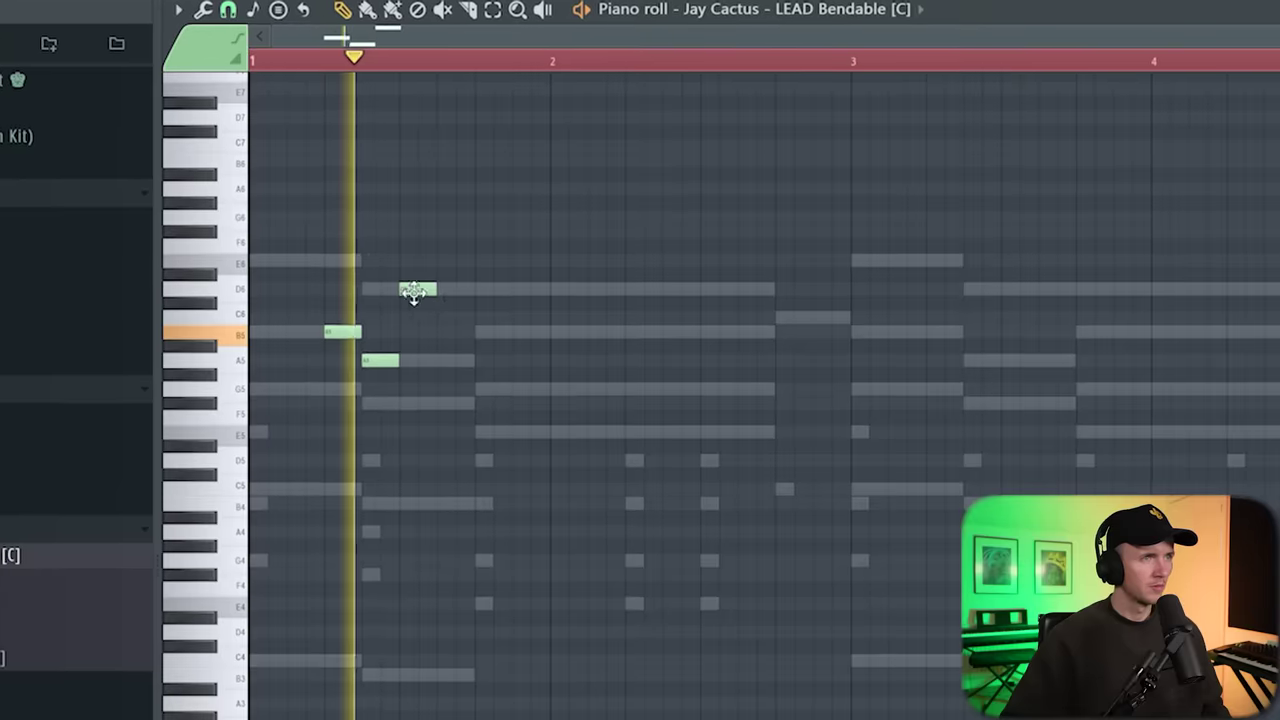
left_click(440, 312)
left_click_drag(451, 313, 672, 425)
left_click(486, 341)
- Turn the short A5 note of the lead melody into a slide note in its note properties
double_click(338, 342)
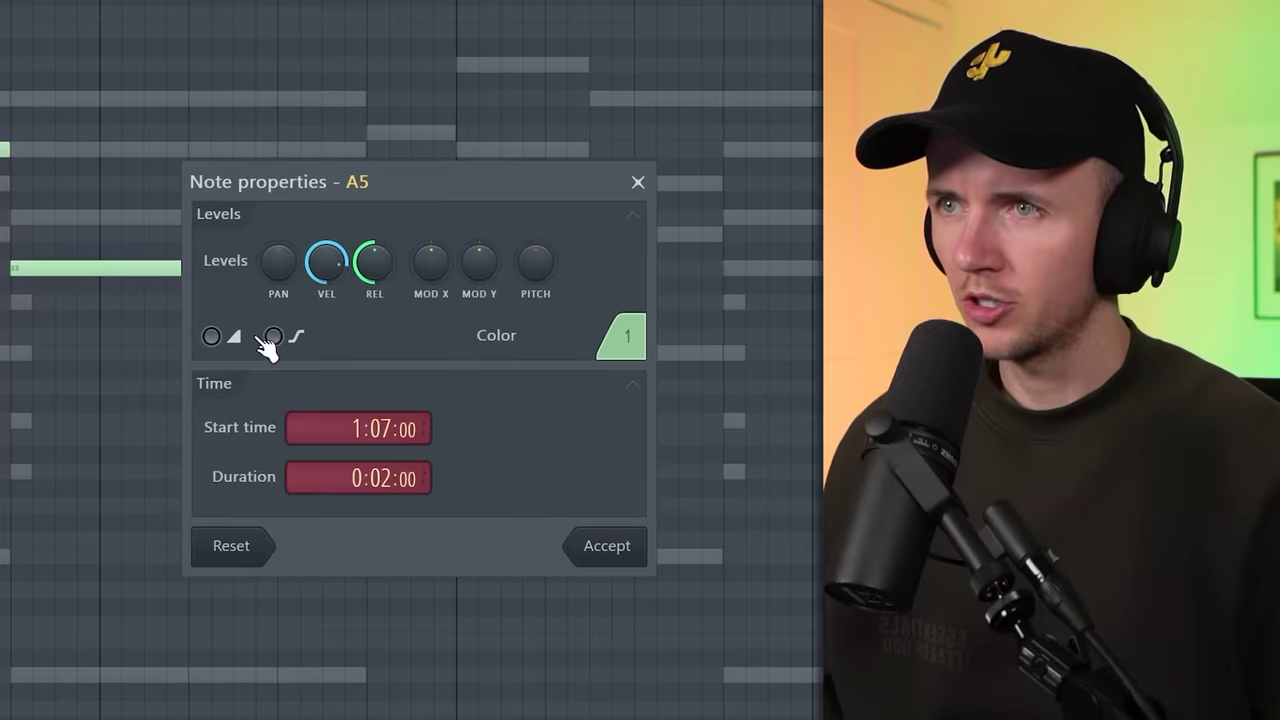
left_click(602, 550)
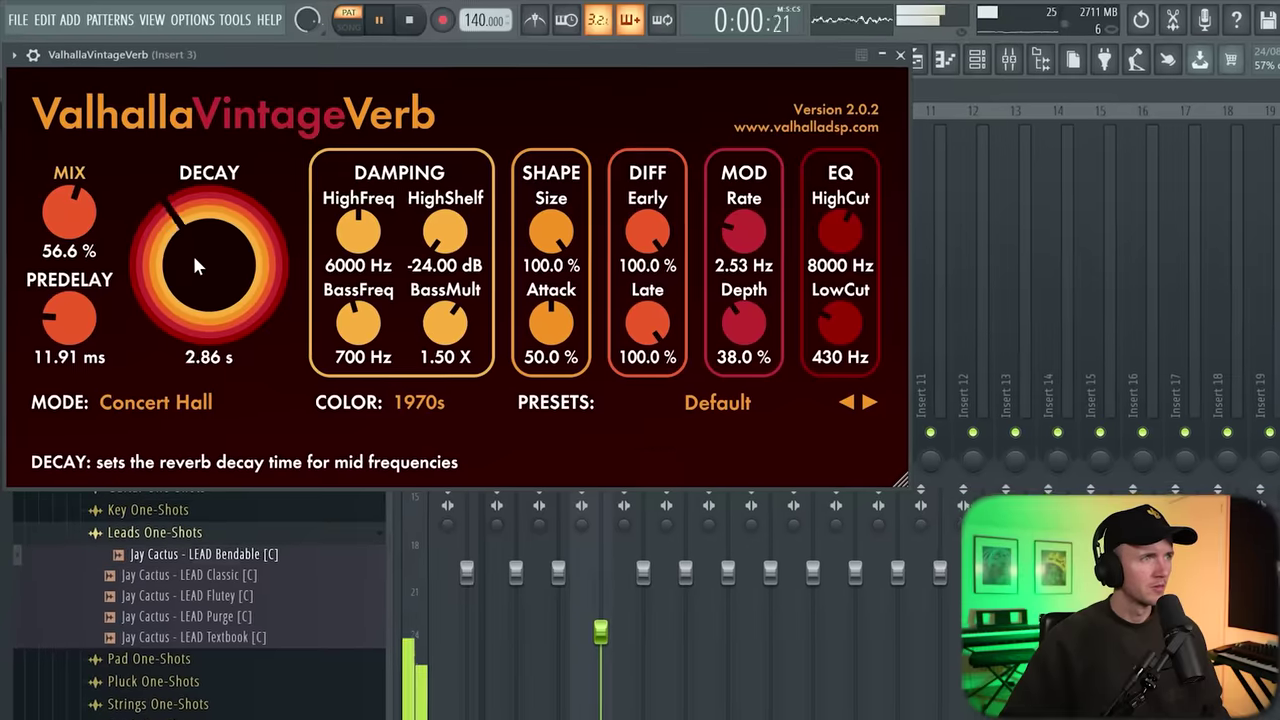
- Set the lead's reverb decay to about 2.86 s and slightly randomise the velocity of its selected notes
left_click_drag(195, 258, 197, 264)
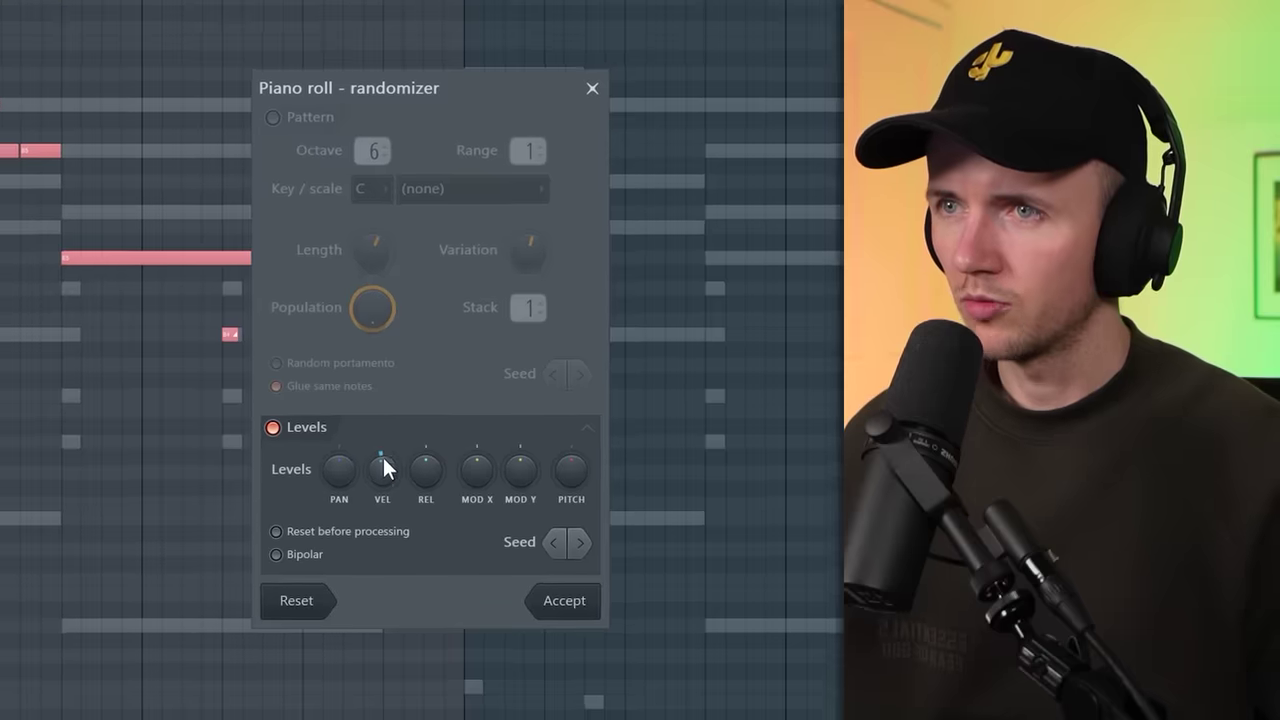
left_click_drag(383, 462, 383, 470)
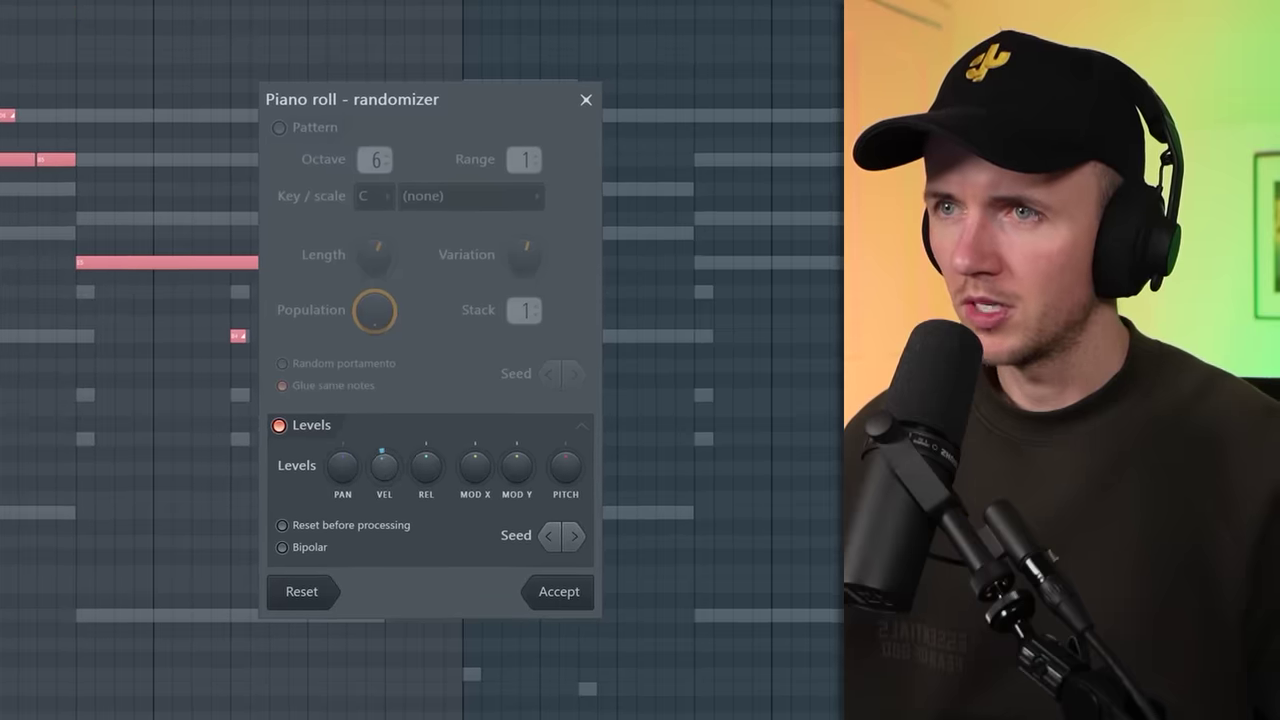
left_click(560, 590)
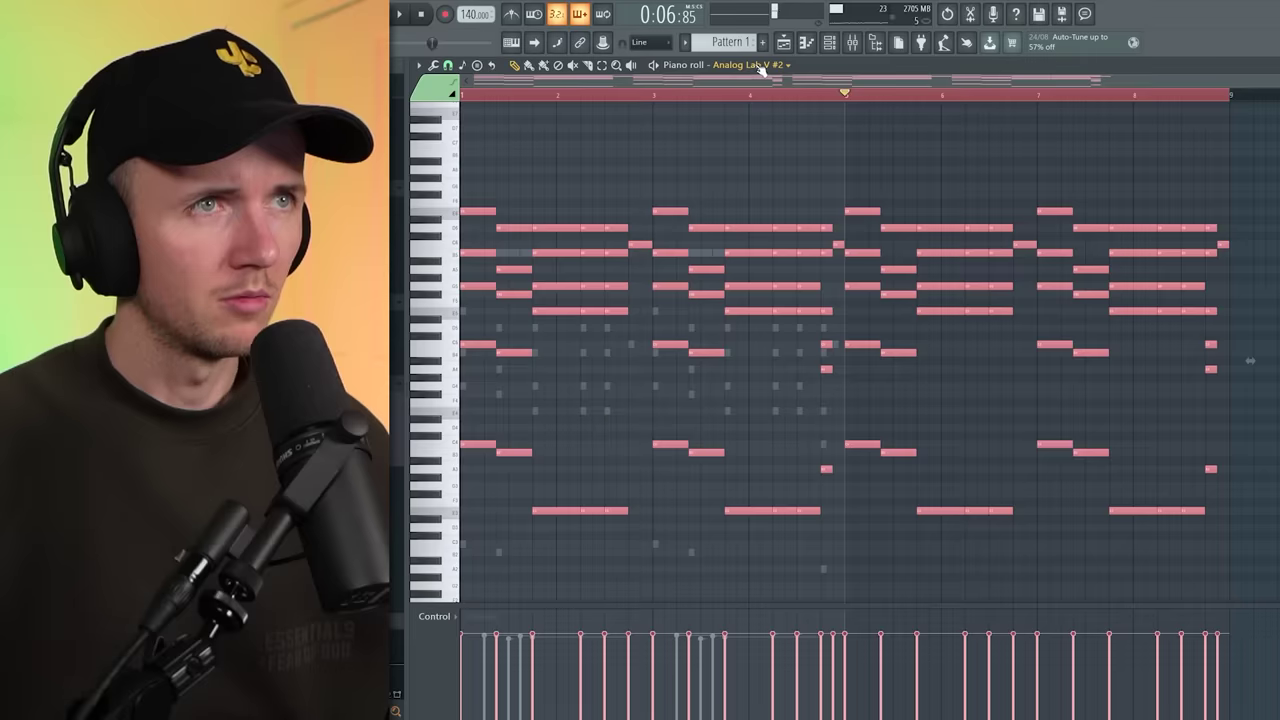
- Select bars 1 to 4 of the lead melody in the LEAD Bendable piano roll
left_click_drag(463, 95, 886, 103)
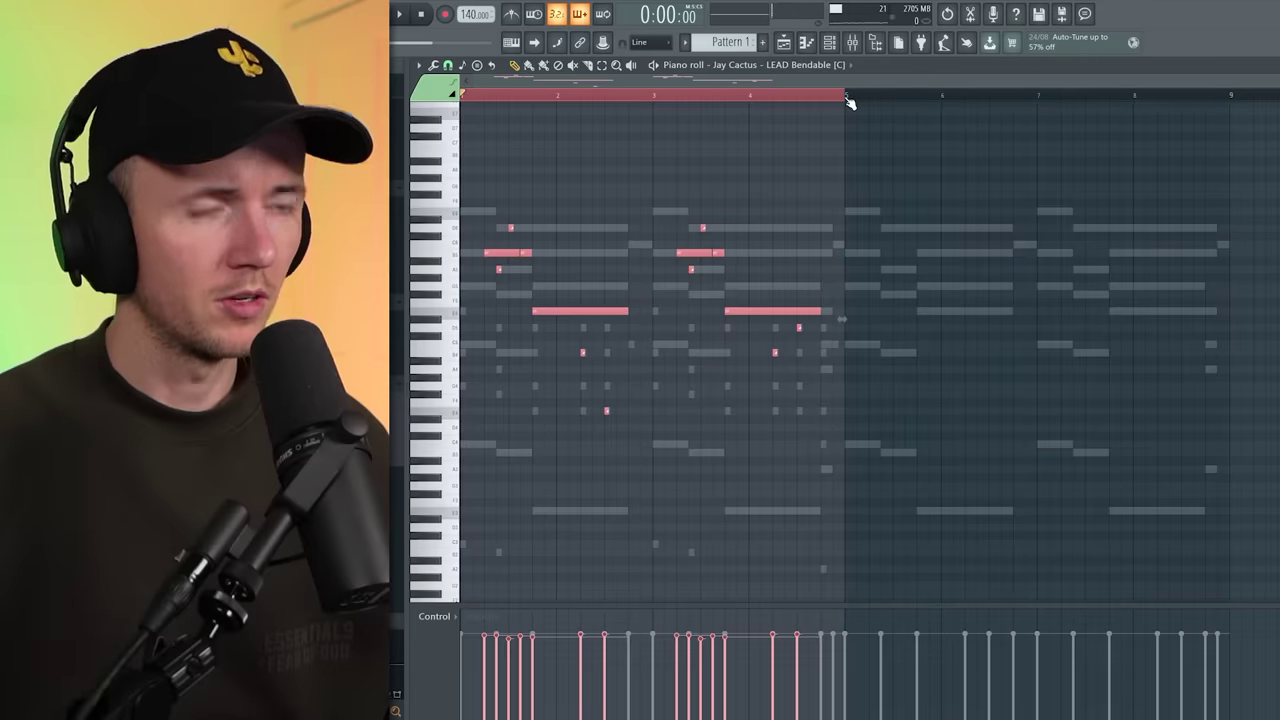
left_click(846, 98)
left_click_drag(463, 95, 843, 95)
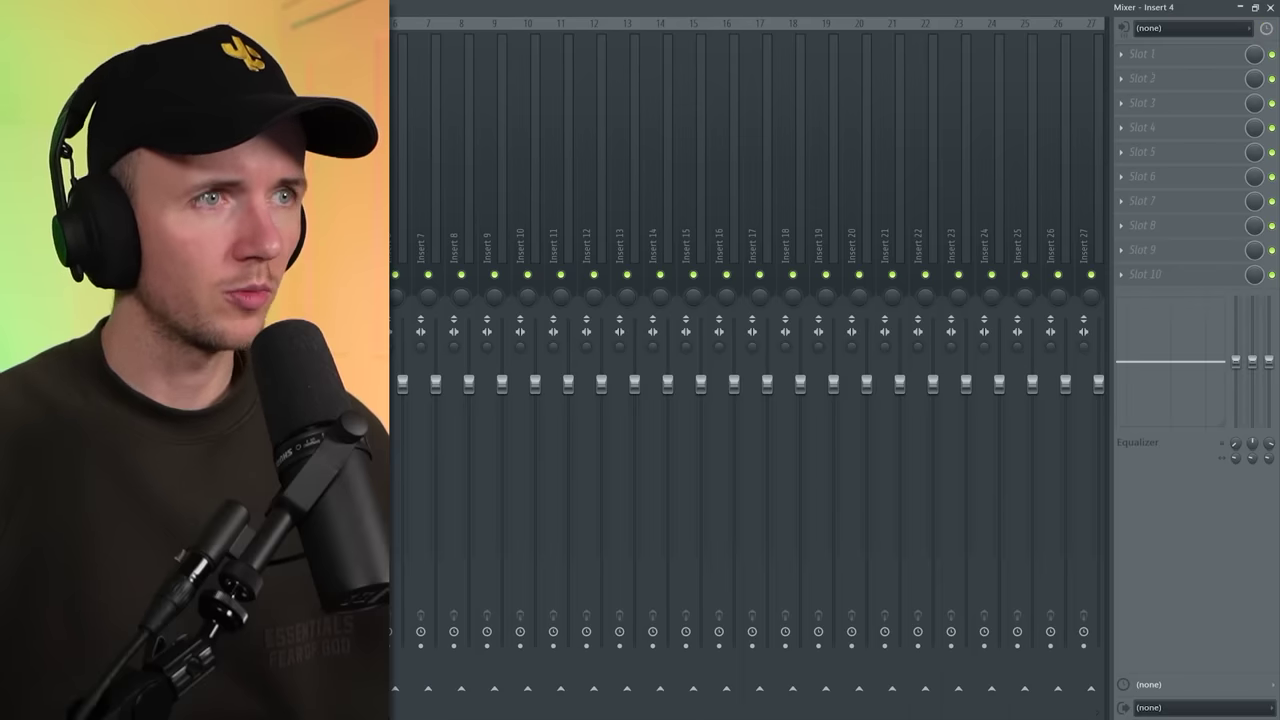
- Add ShaperBox 3 to mixer Insert 4 with its Pan shaper's mix at 39%, and open the Time shaper
left_click(1174, 57)
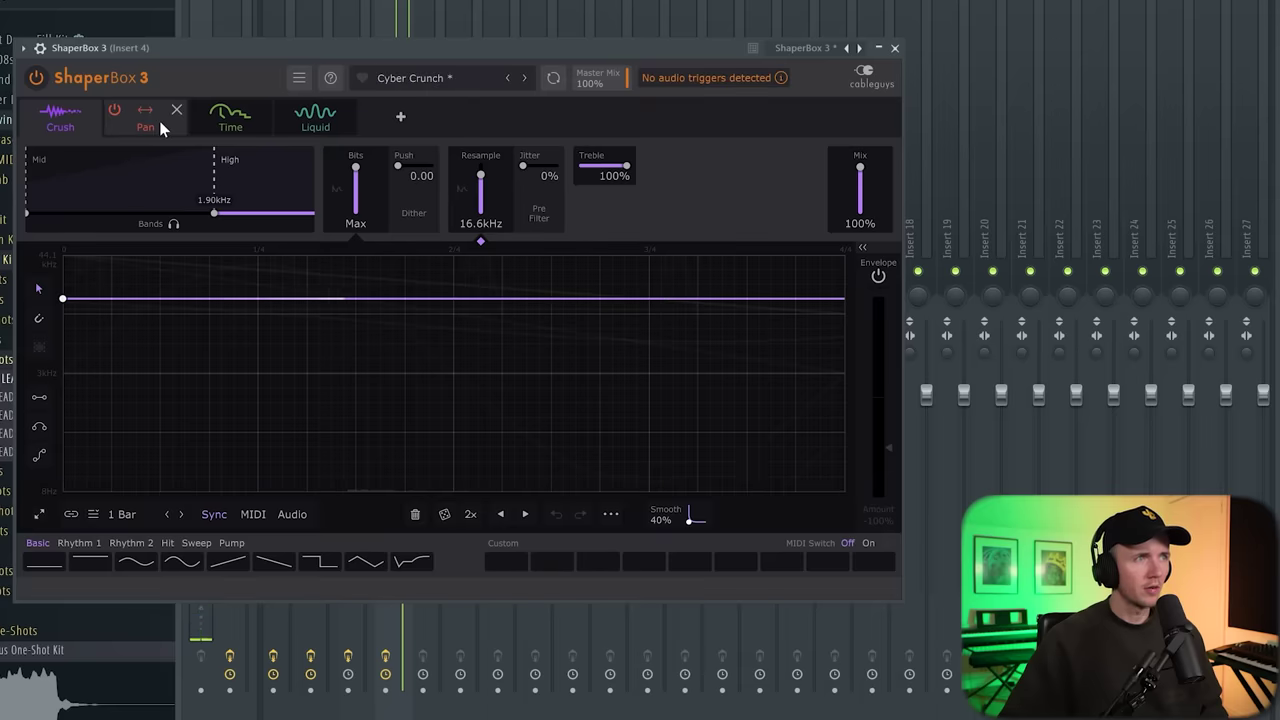
left_click(158, 125)
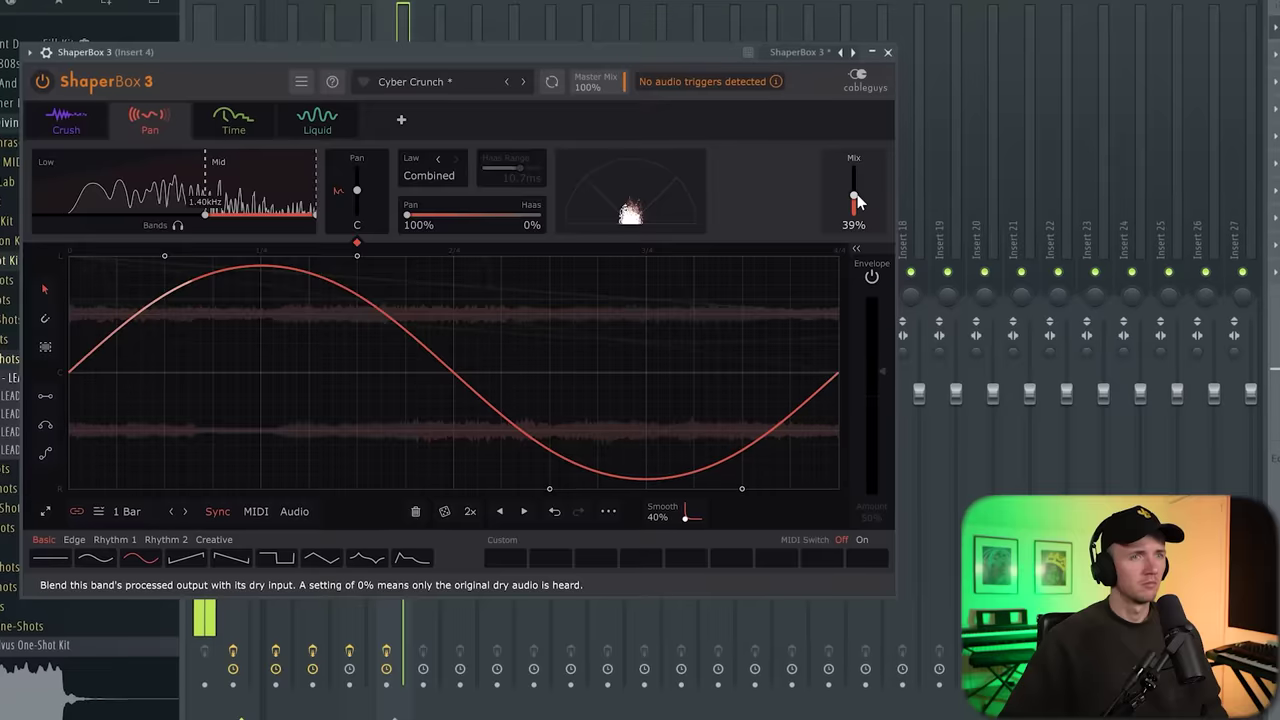
left_click_drag(851, 199, 851, 199)
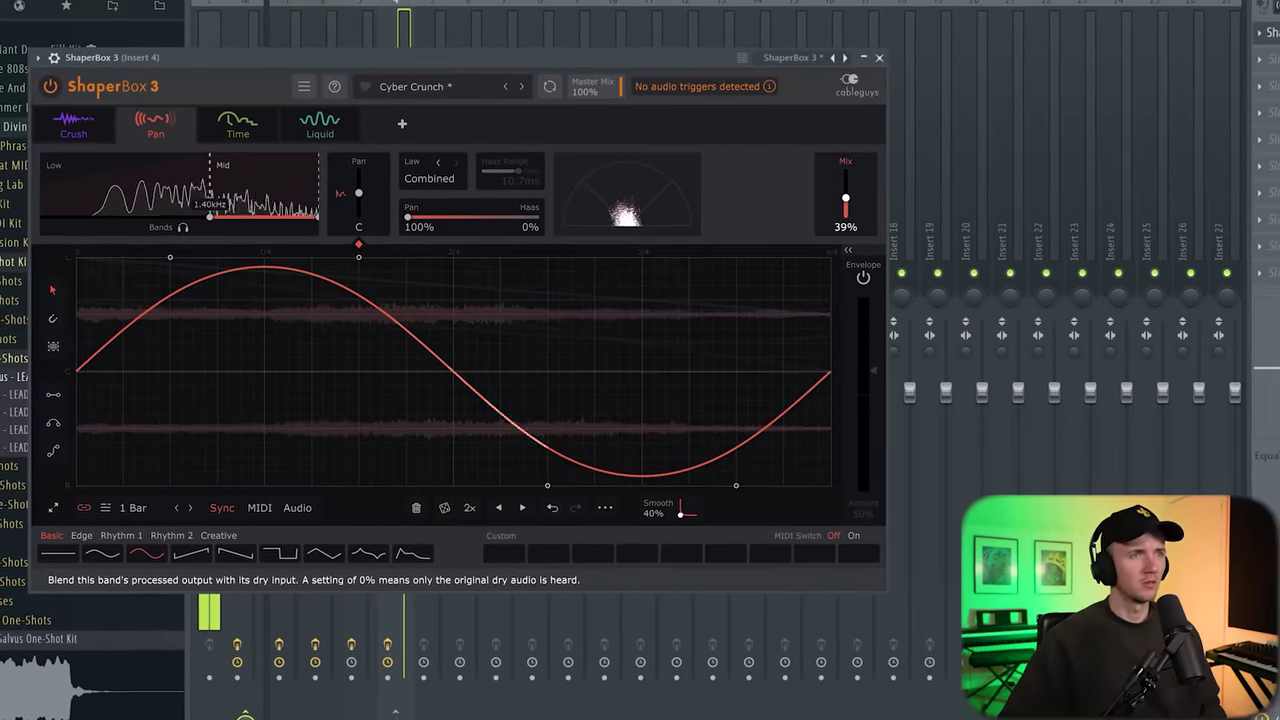
left_click(256, 136)
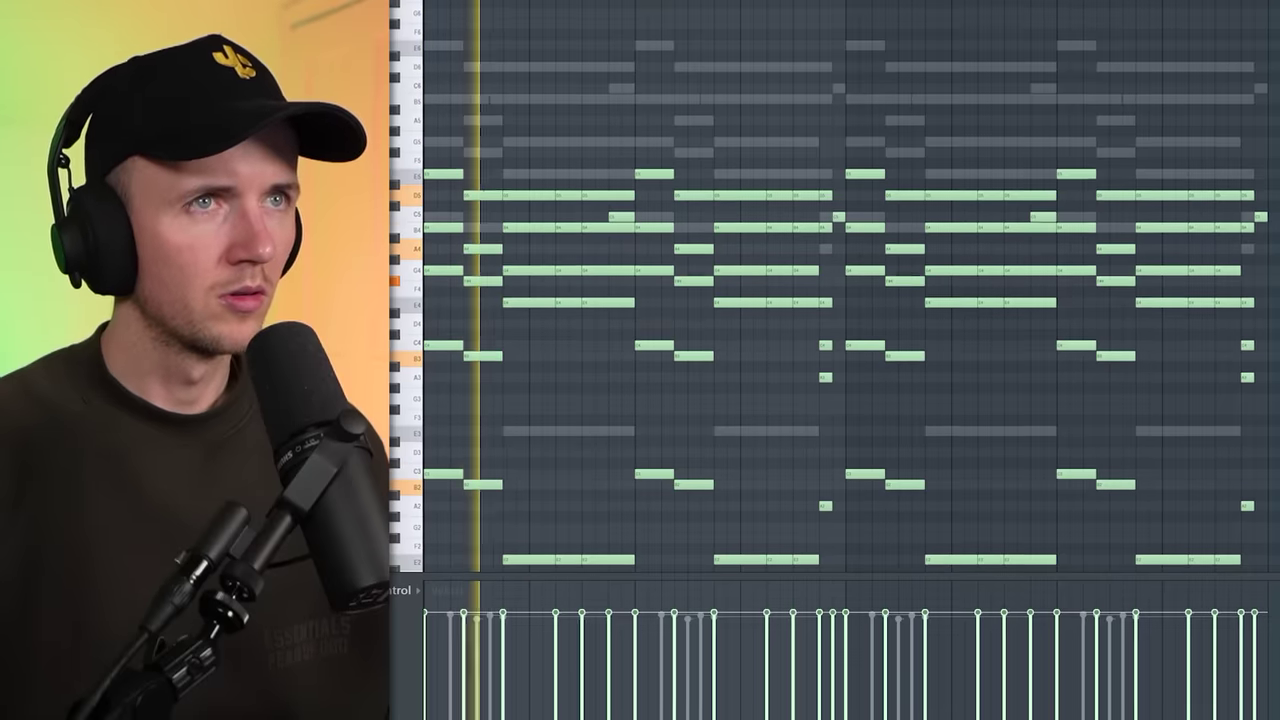
- Audition the keys layers in the channel rack by soloing Keys #2 and then bringing Keys back in
key("F6")
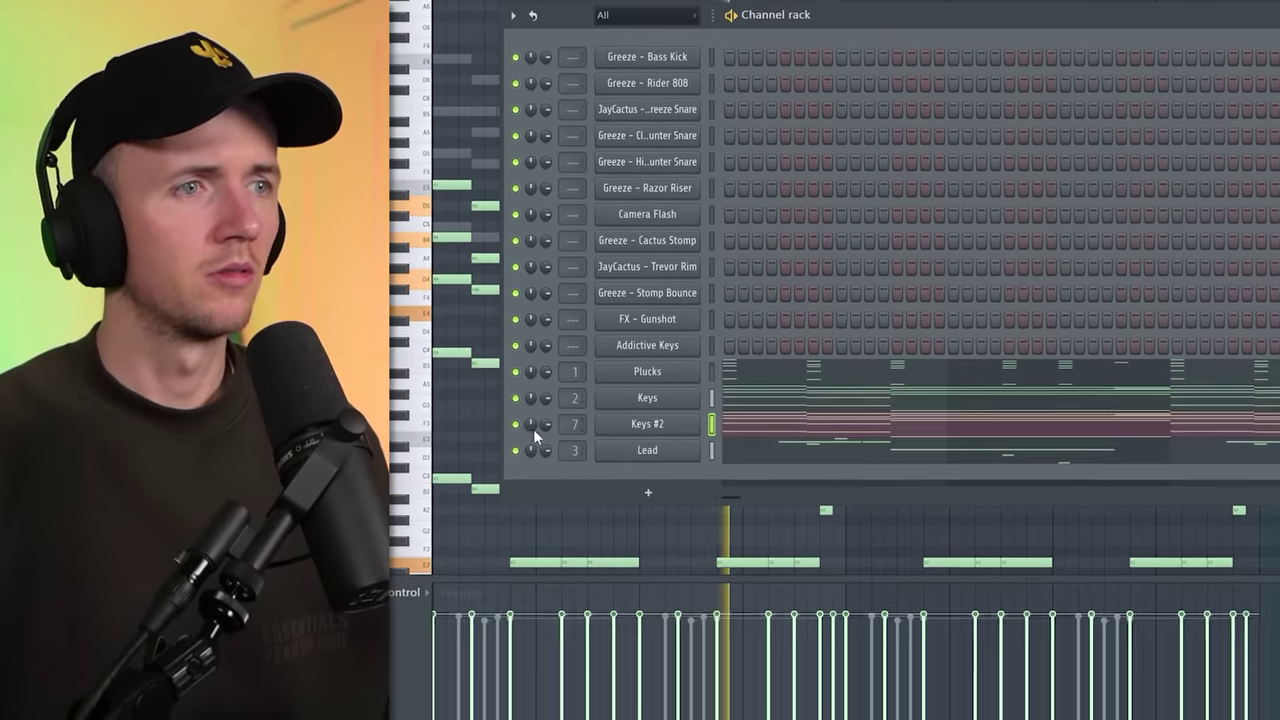
right_click(519, 427)
left_click(531, 436)
key("space")
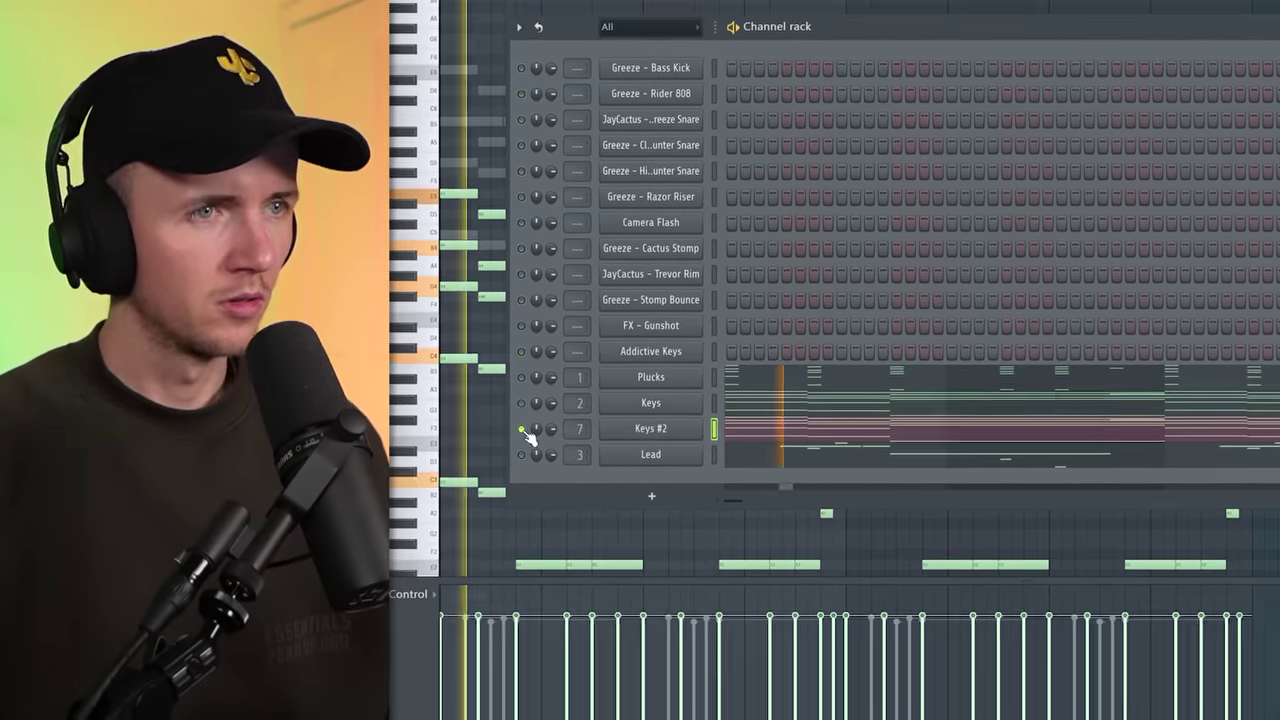
right_click(521, 404)
left_click(528, 412)
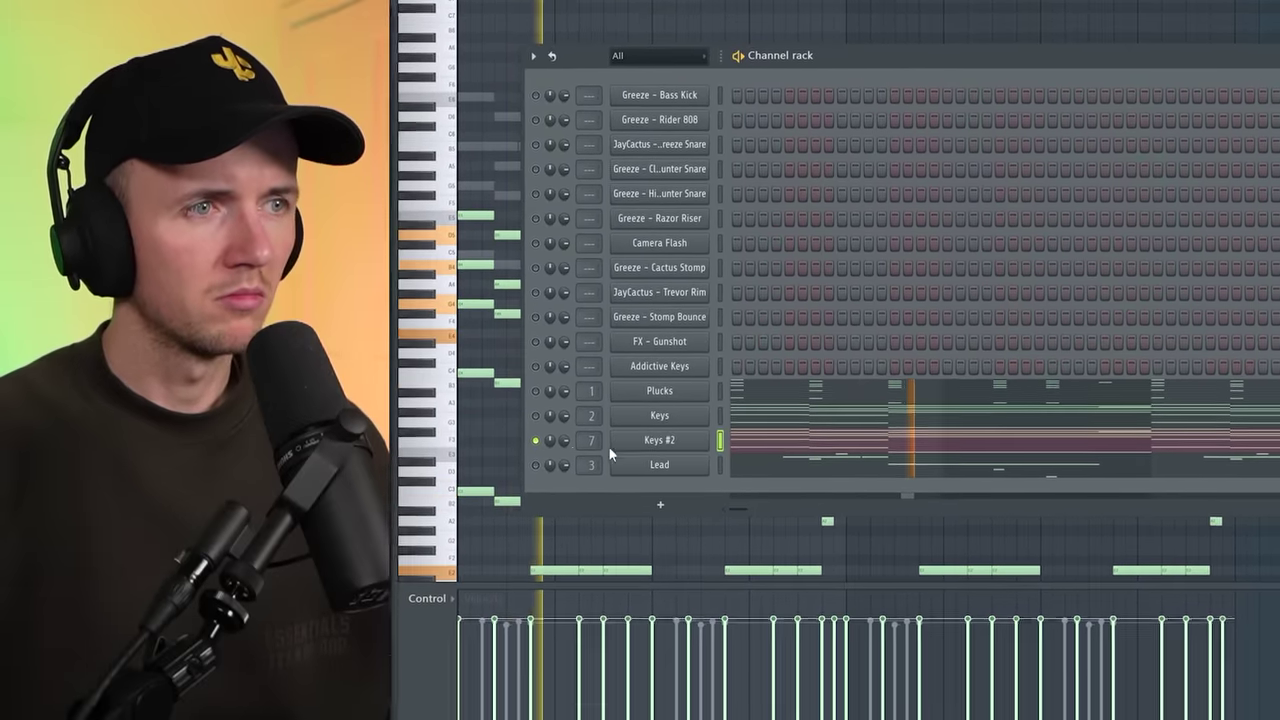
left_click(535, 415)
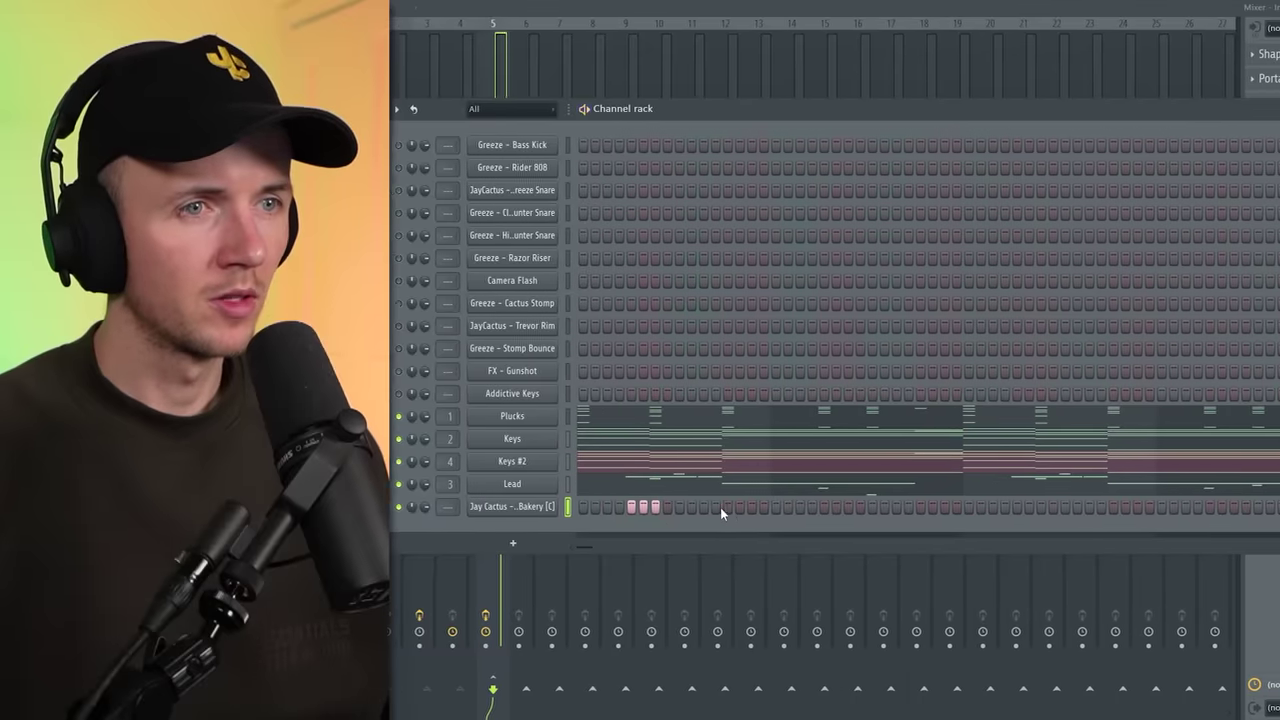
- Paint a second run of steps on the Bakery one-shot channel in the channel rack and clear the last one
left_click_drag(720, 508, 755, 509)
right_click(755, 509)
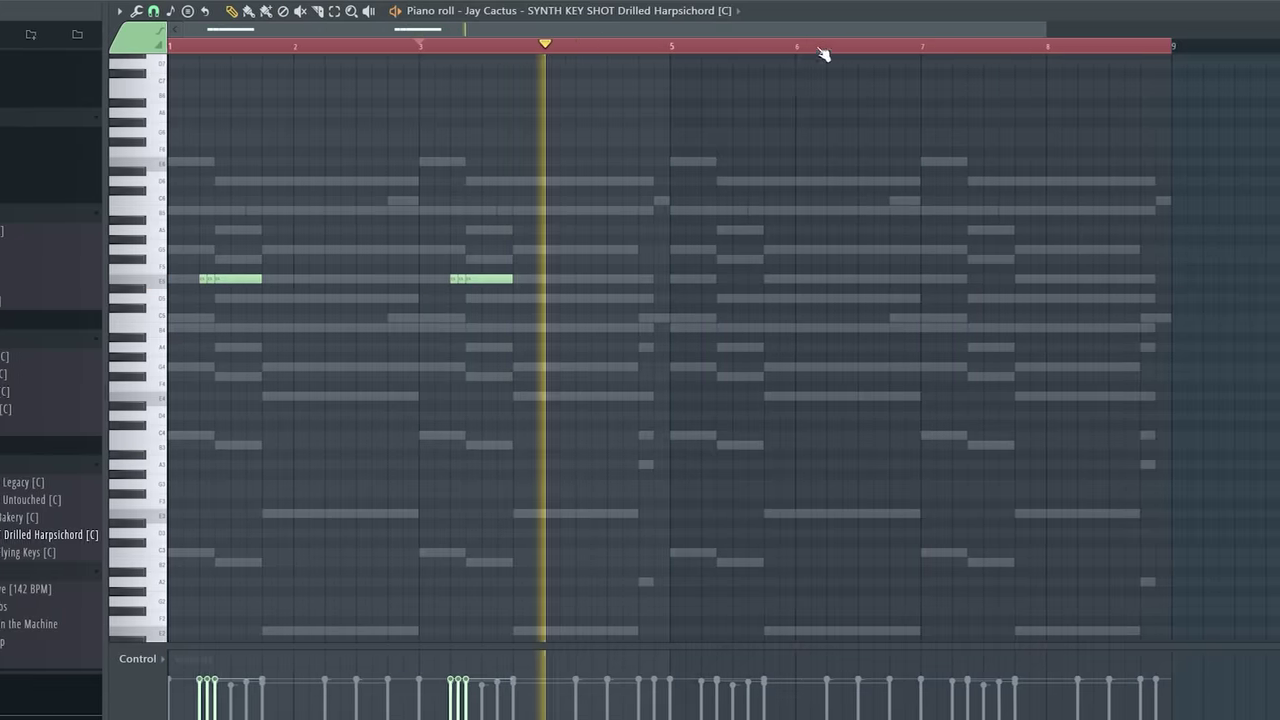
- Adjust the time selection around bars 5 and 6 in the Drilled Harpsichord piano roll
left_click_drag(822, 50, 683, 50)
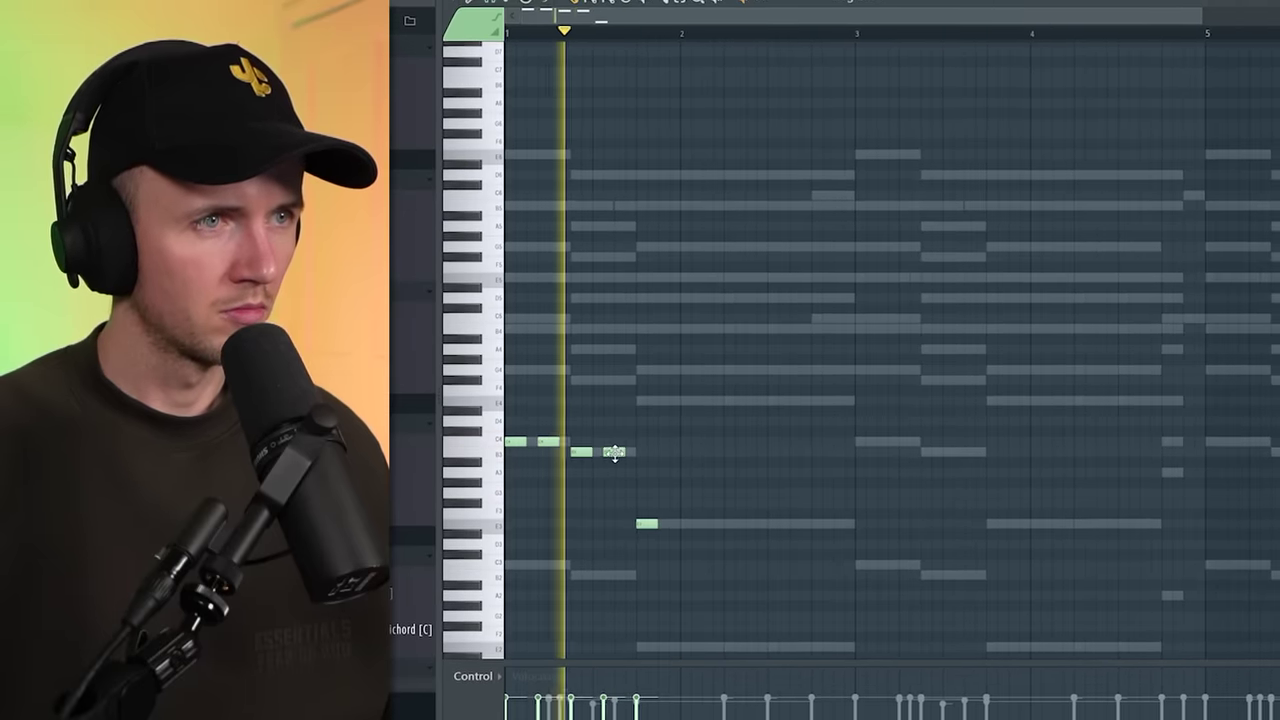
- Add an E3 note in bar 2 of the Analog Lab V bass line and play it back
left_click(759, 523)
key("space")
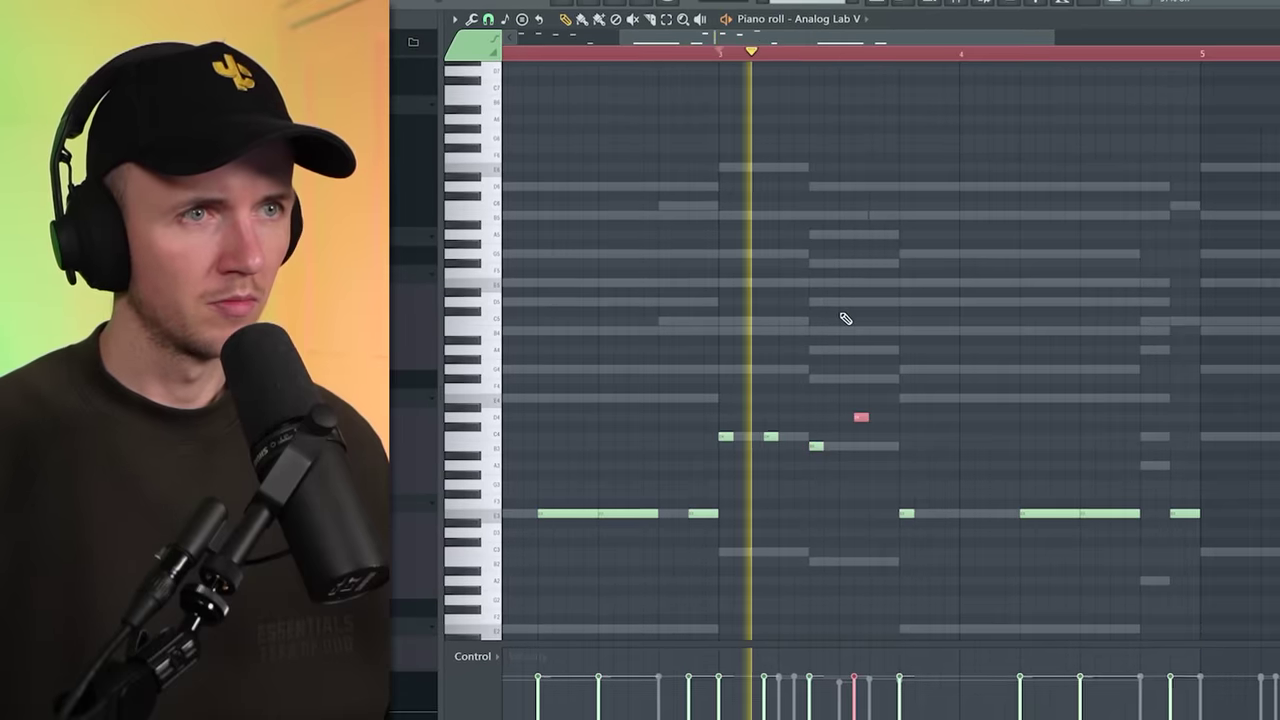
- Move the bass note at the end of bar 4 up to A3 and set the bass track's Decapitator to style N
key("space")
left_click_drag(1161, 482, 1147, 470)
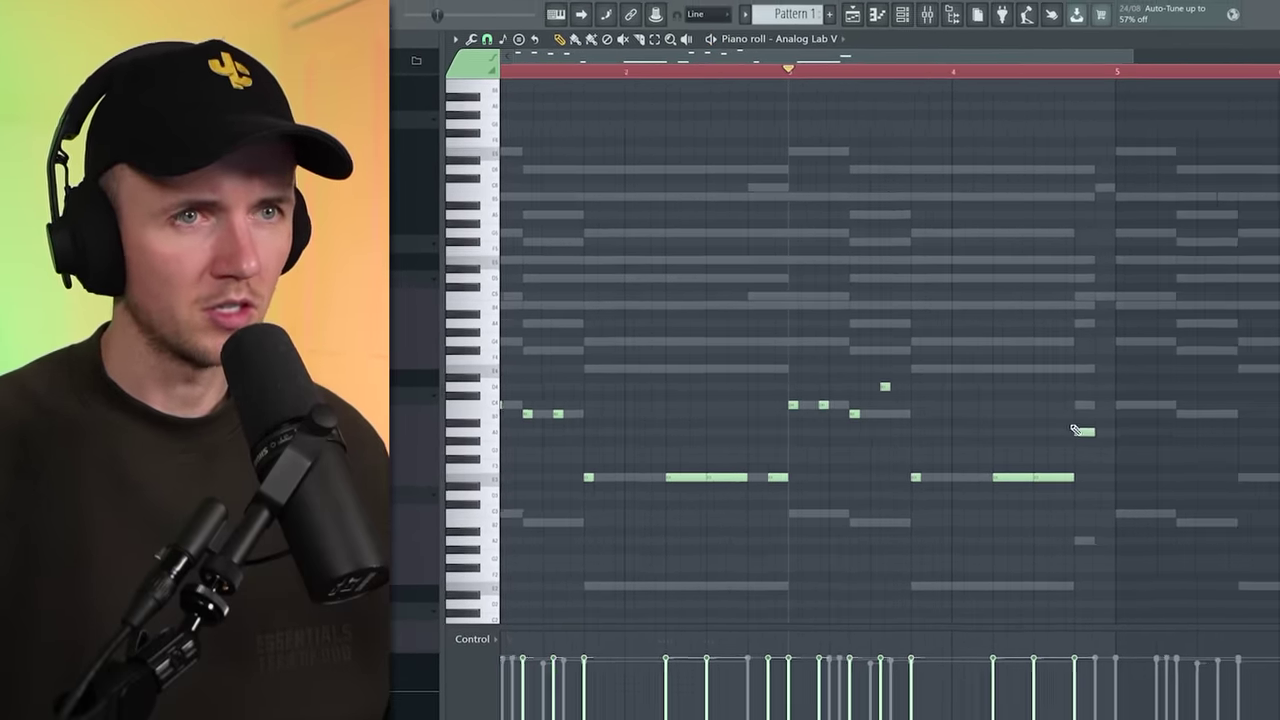
scroll(1083, 409, "down", 2)
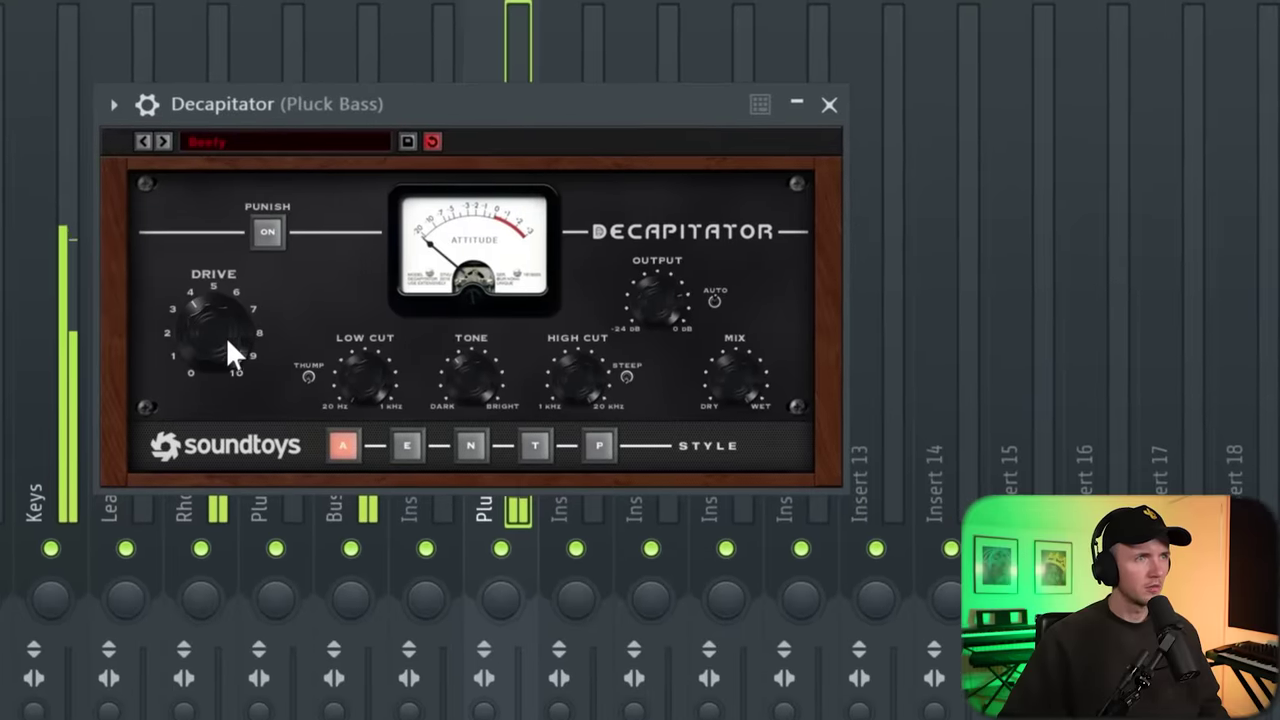
left_click(470, 445)
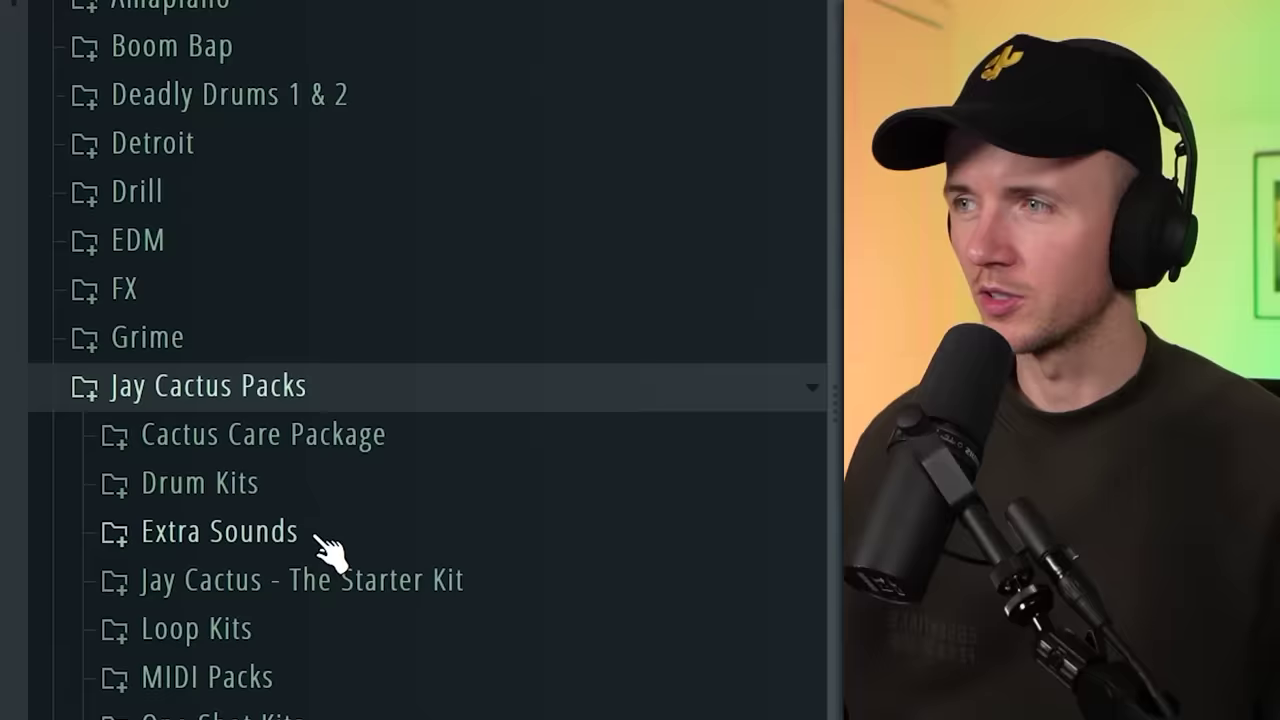
- Find the clap samples in the Love And War drum kit and add one as a new channel
left_click(290, 485)
scroll(423, 700, "down", 3)
left_click(491, 325)
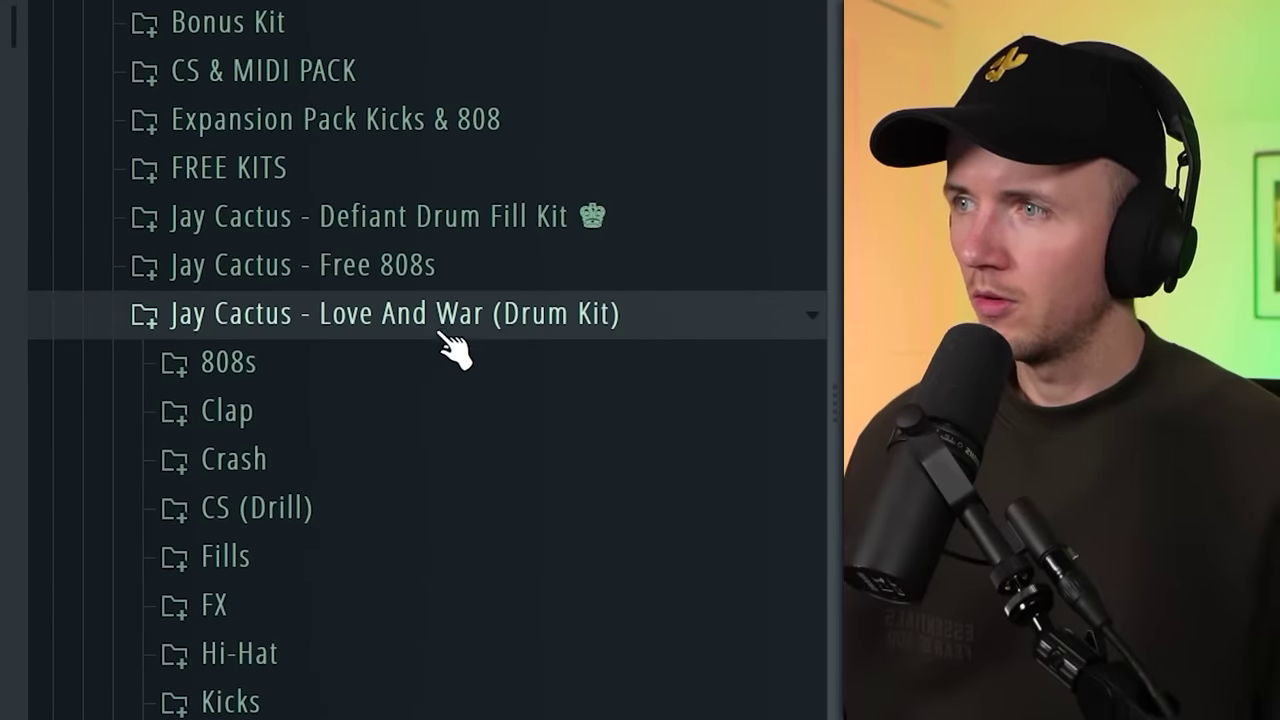
left_click(351, 405)
left_click_drag(398, 462, 400, 476)
- Place clap hits on step 9 and every 16 steps from there across the pattern
left_click(640, 354)
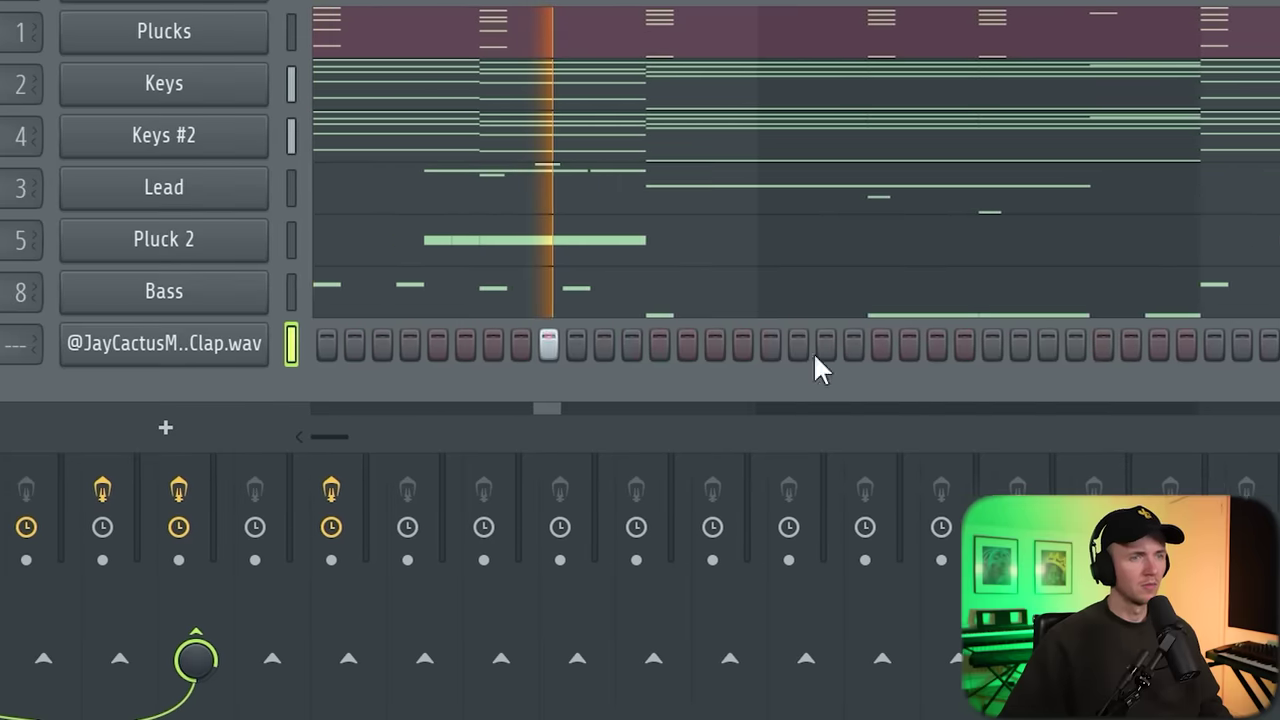
left_click(812, 346)
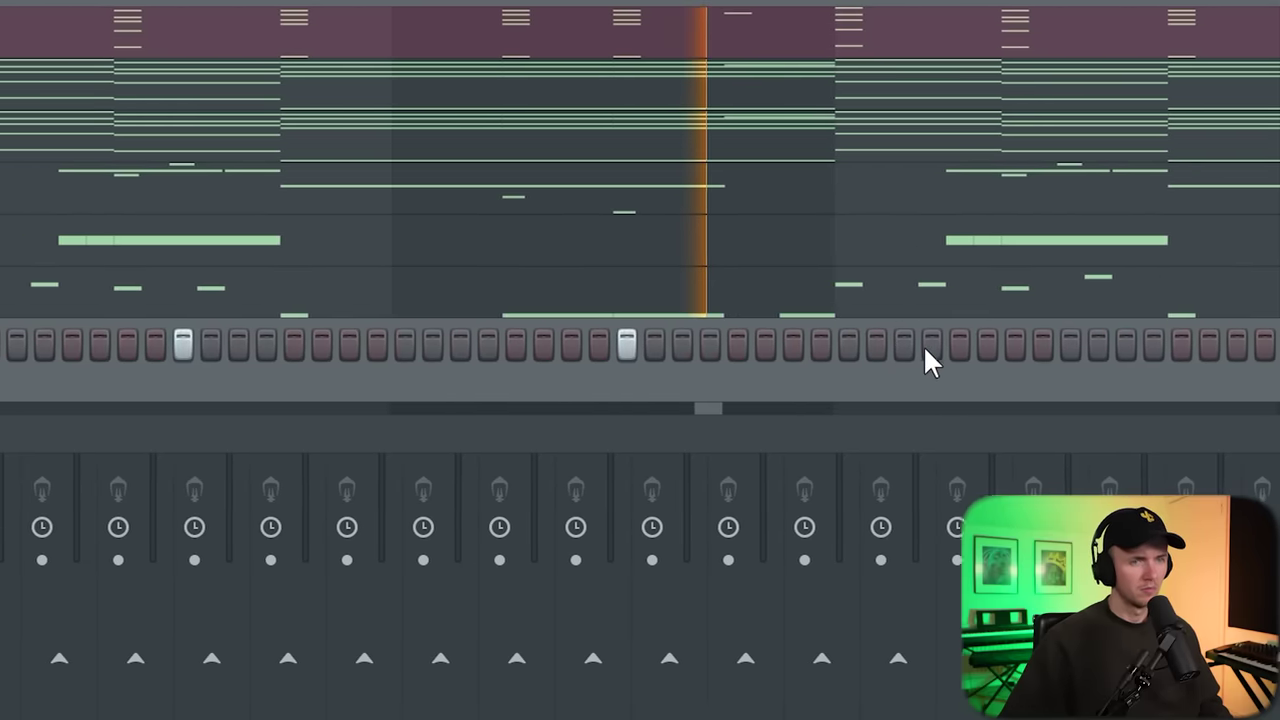
left_click(1253, 345)
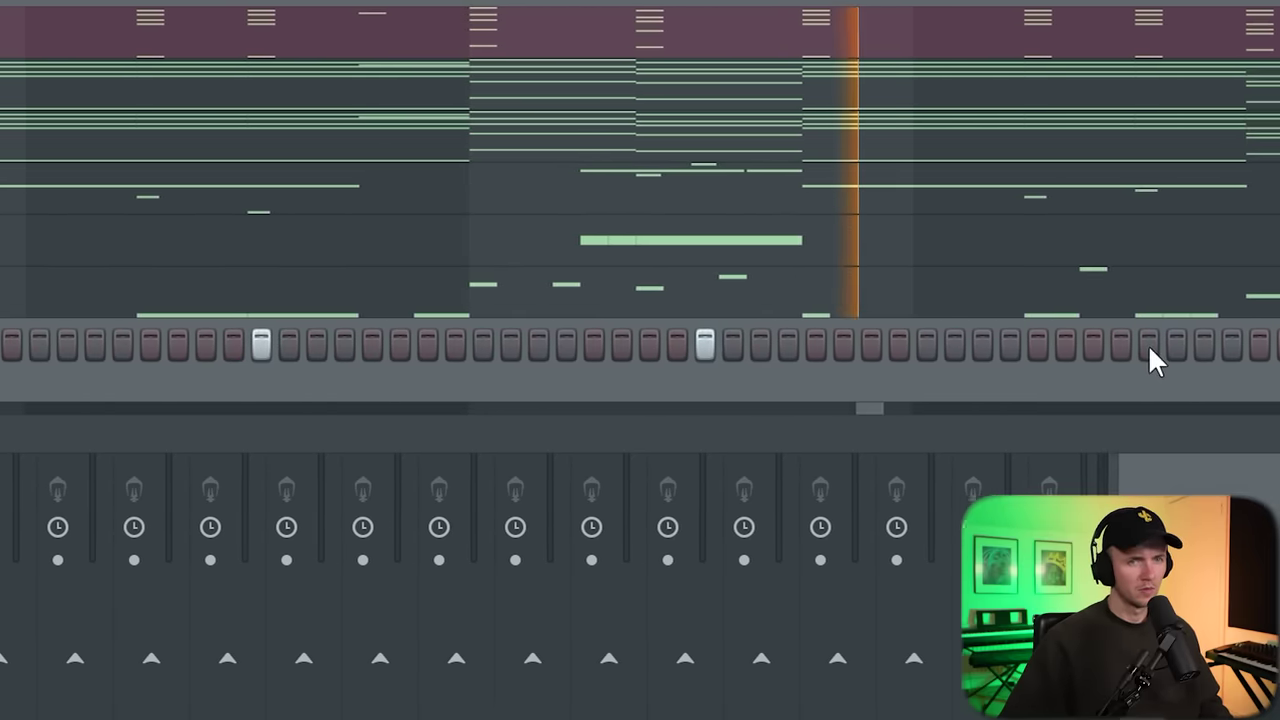
left_click(1057, 345)
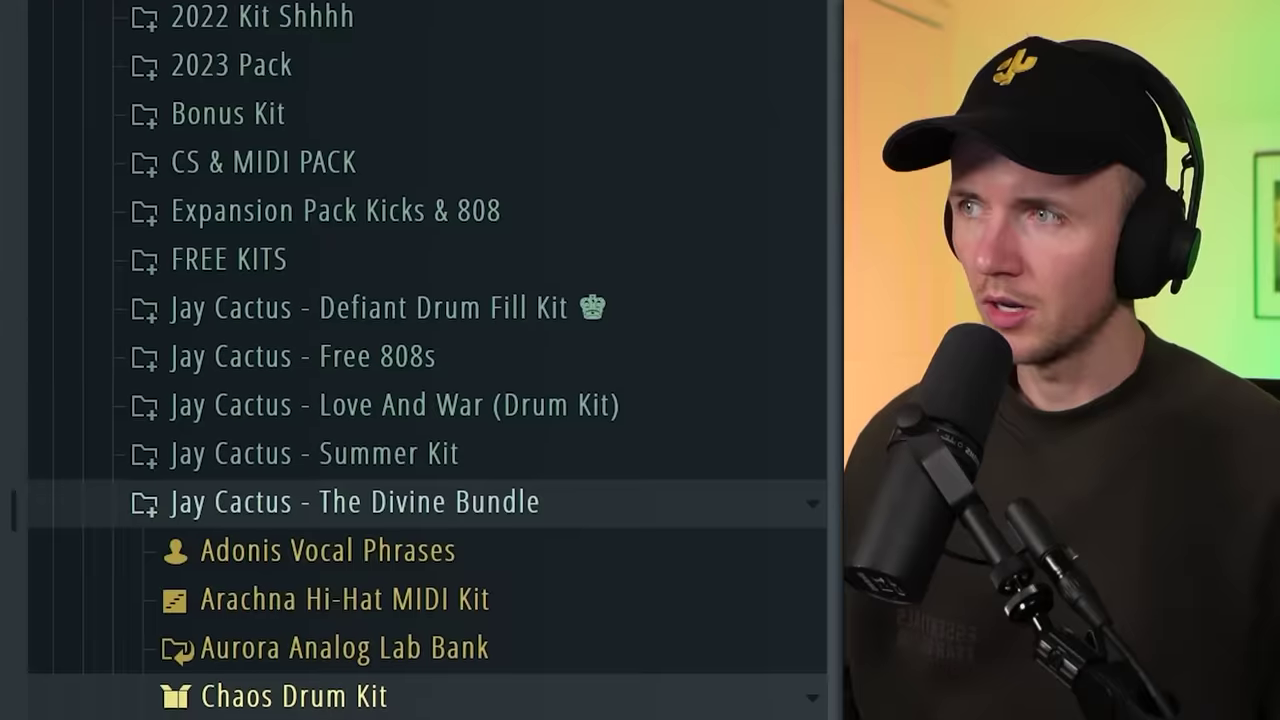
- Browse The Divine Bundle's Chaos Drum Kit and audition samples in its Hi-Hat folder
scroll(371, 712, "down", 2)
left_click(378, 660)
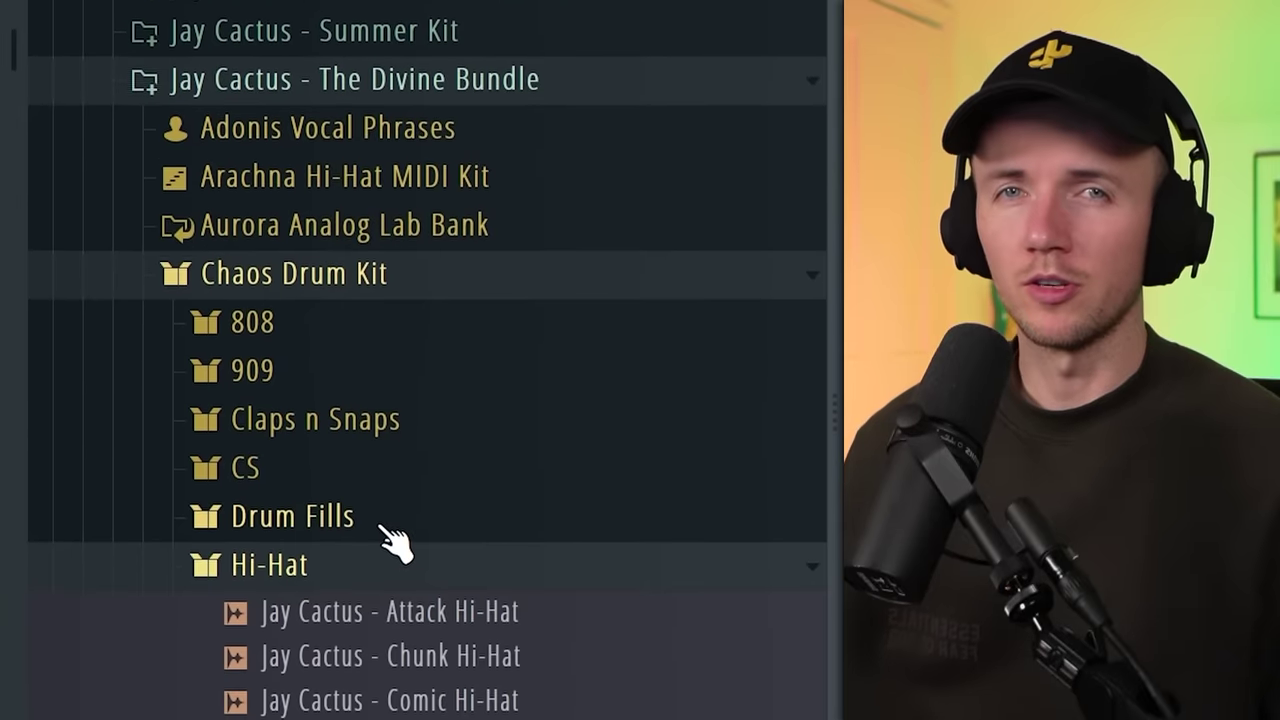
key("Down")
key("Down")
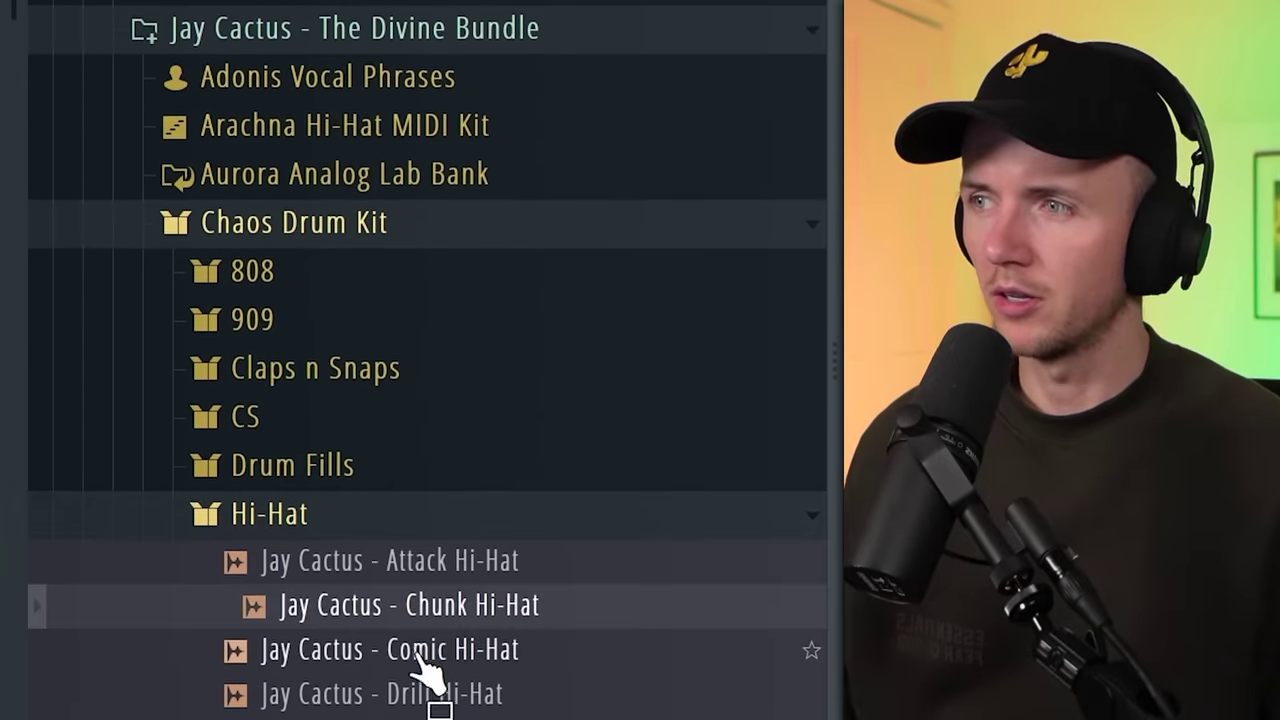
left_click(470, 580)
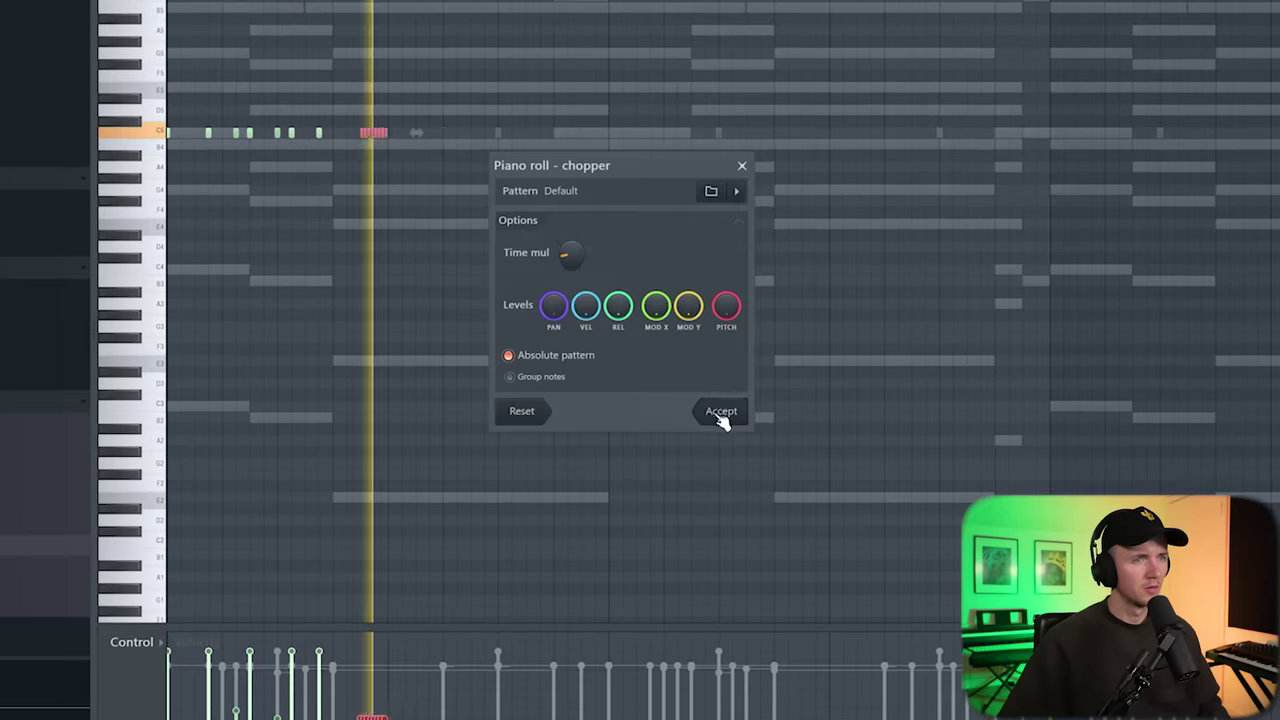
- Chop the selected C5 hi-hat note into a roll using the Default chopper pattern
left_click(721, 414)
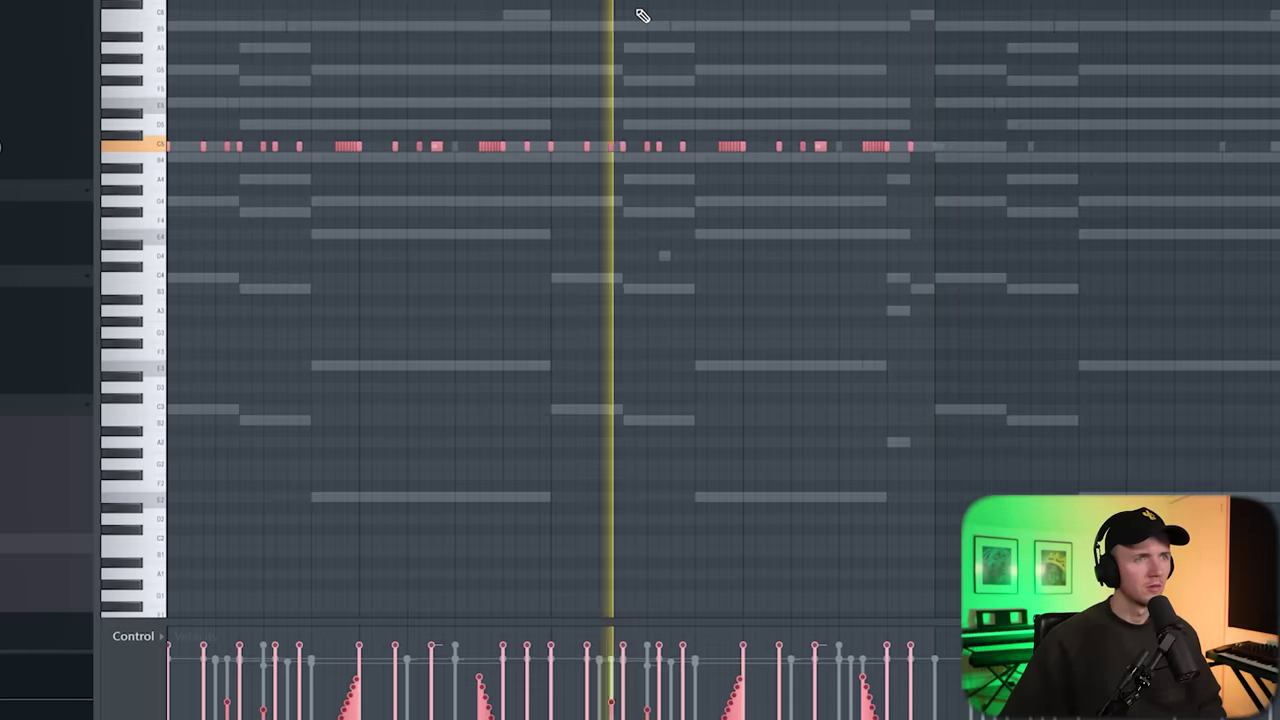
- Select all the hi-hat notes in the piano roll and duplicate them into the following bars
scroll(643, 91, "down", 1)
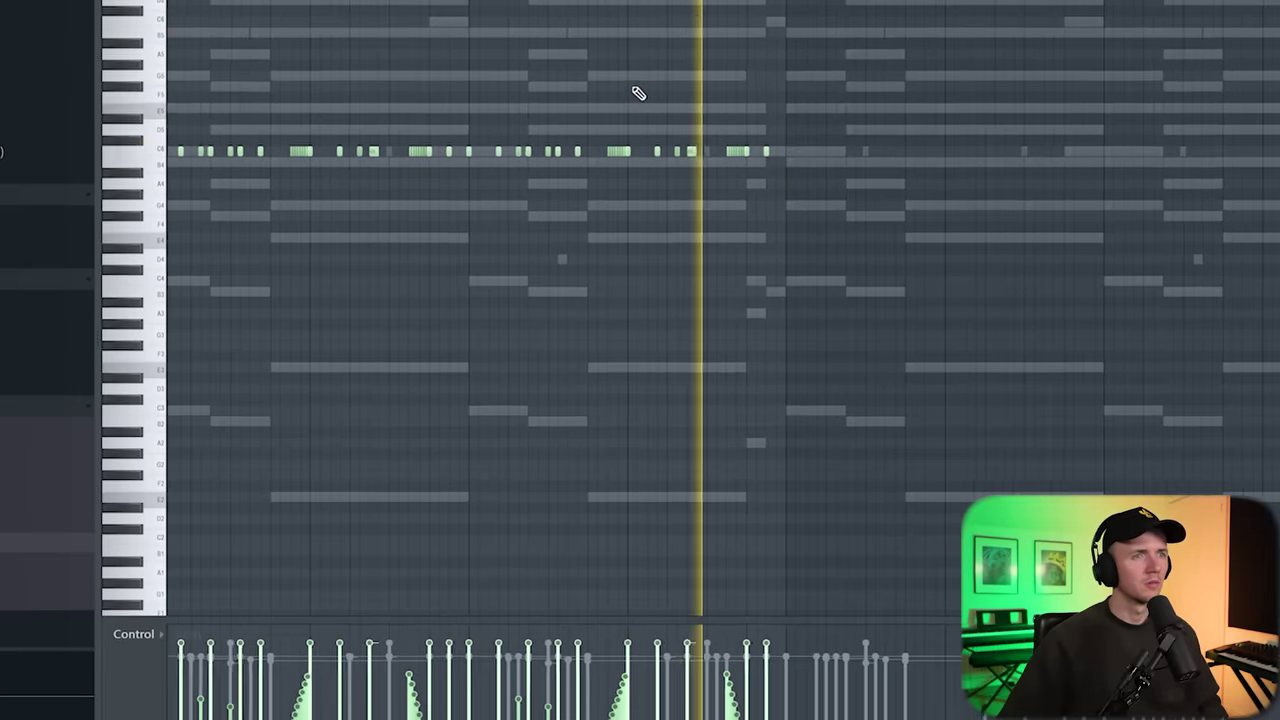
scroll(638, 93, "up", 1)
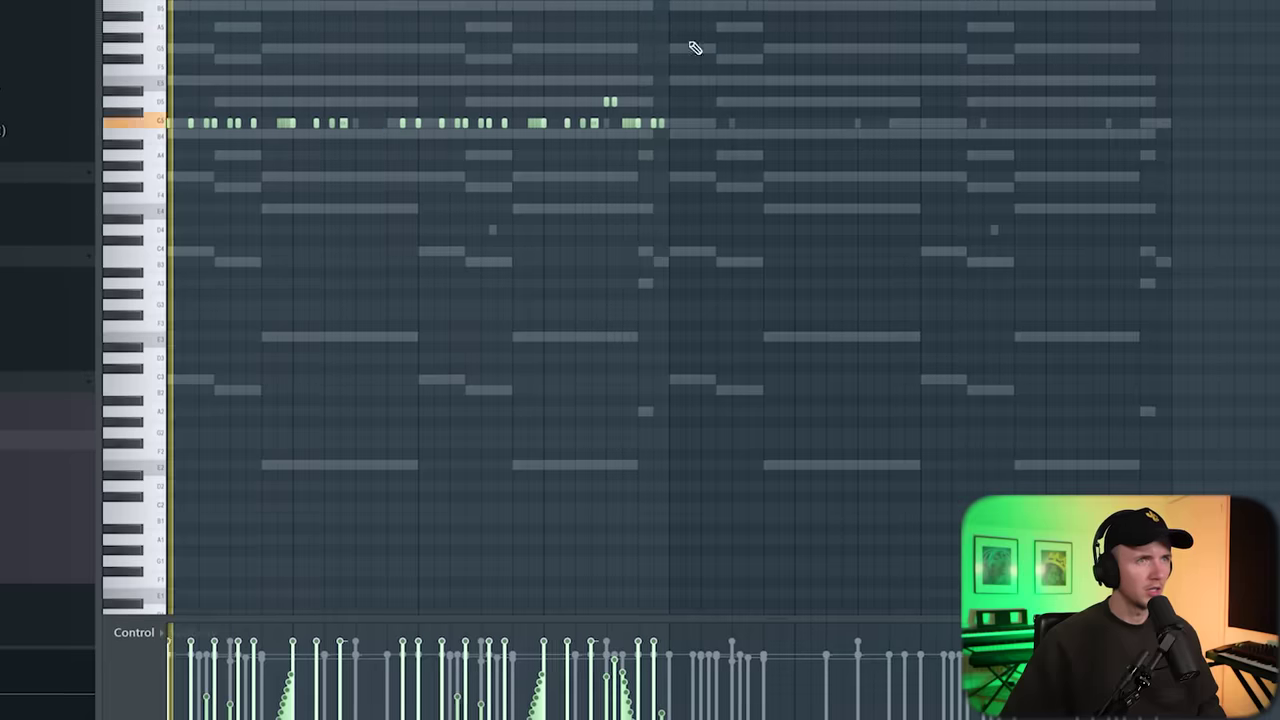
key("ctrl+a")
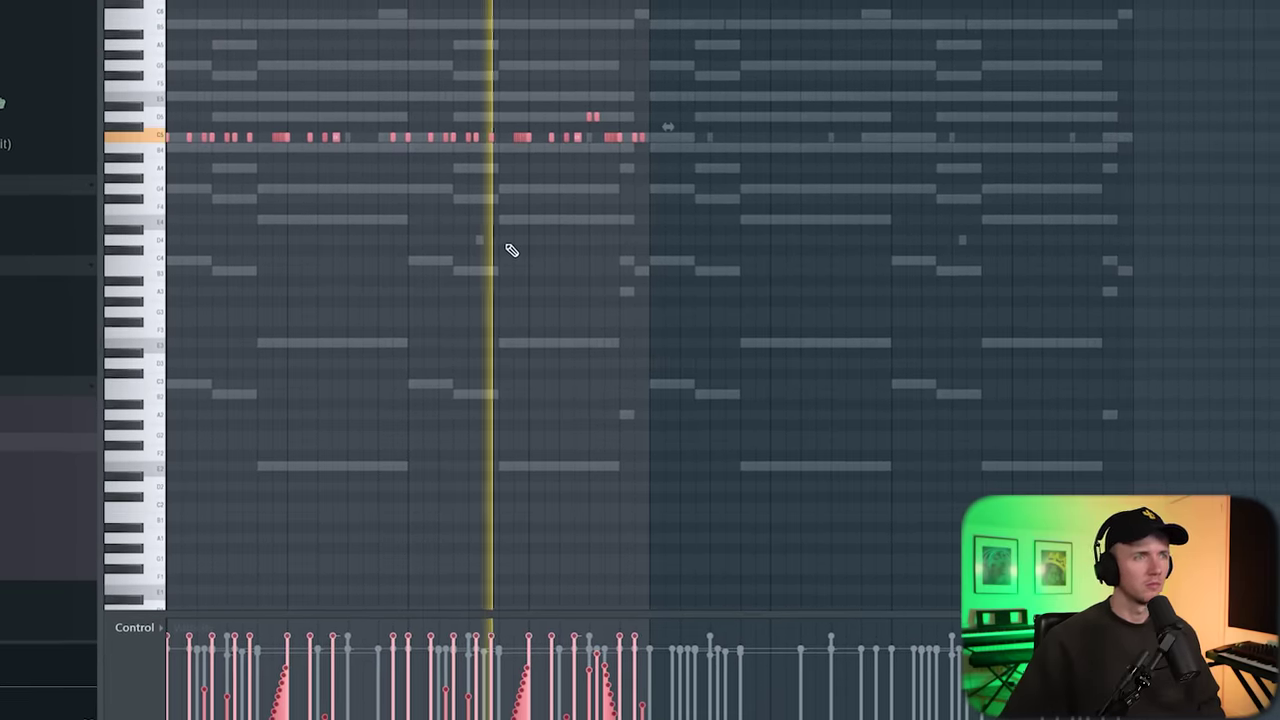
key("ctrl+b")
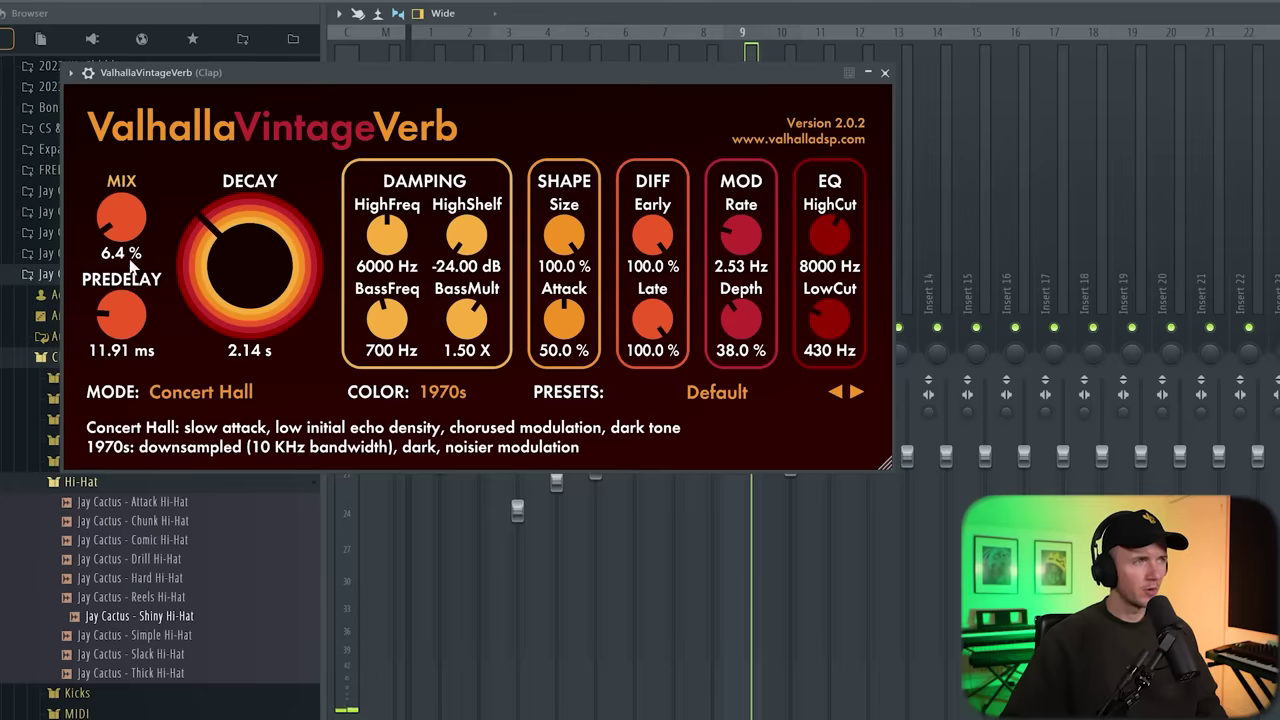
- Adjust the decay and mix of the ValhallaVintageVerb reverb on the Clap track
left_click_drag(217, 240, 217, 257)
left_click_drag(118, 224, 198, 244)
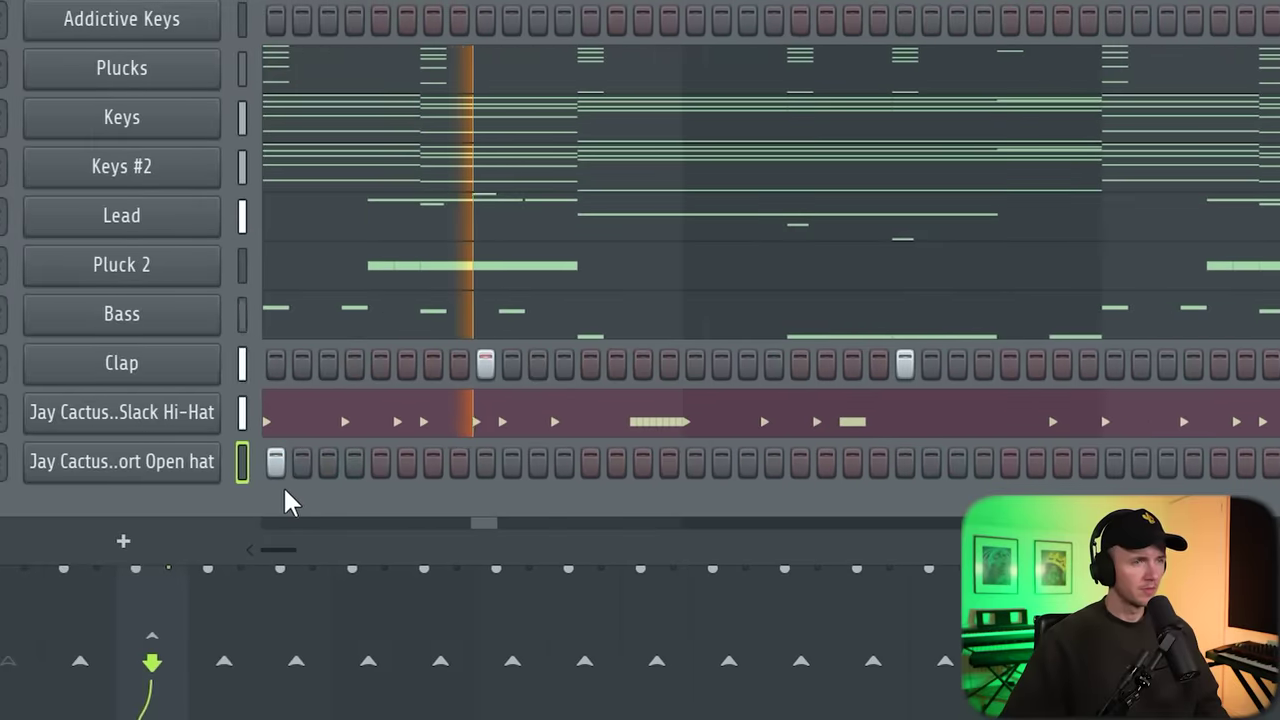
- Add another hit on the short open hat channel and adjust the Scratch Open Hat clip before bar 5 in the playlist
left_click(950, 463)
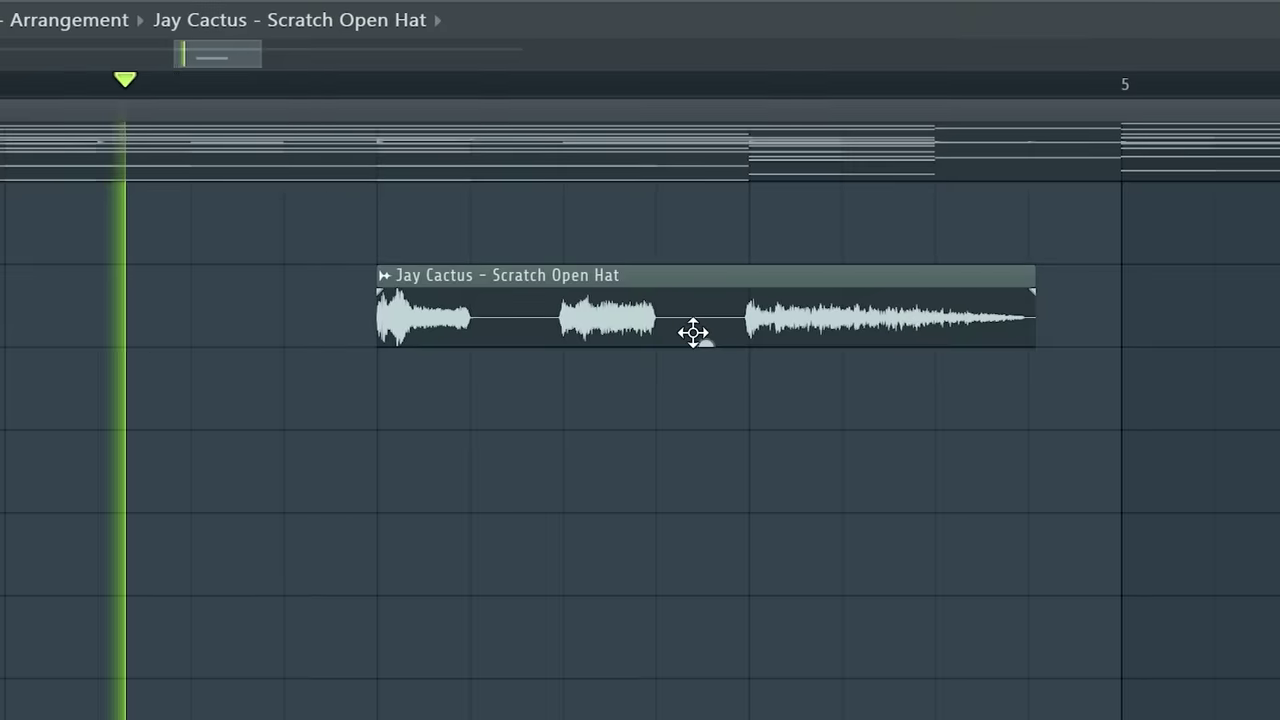
left_click_drag(704, 342, 706, 341)
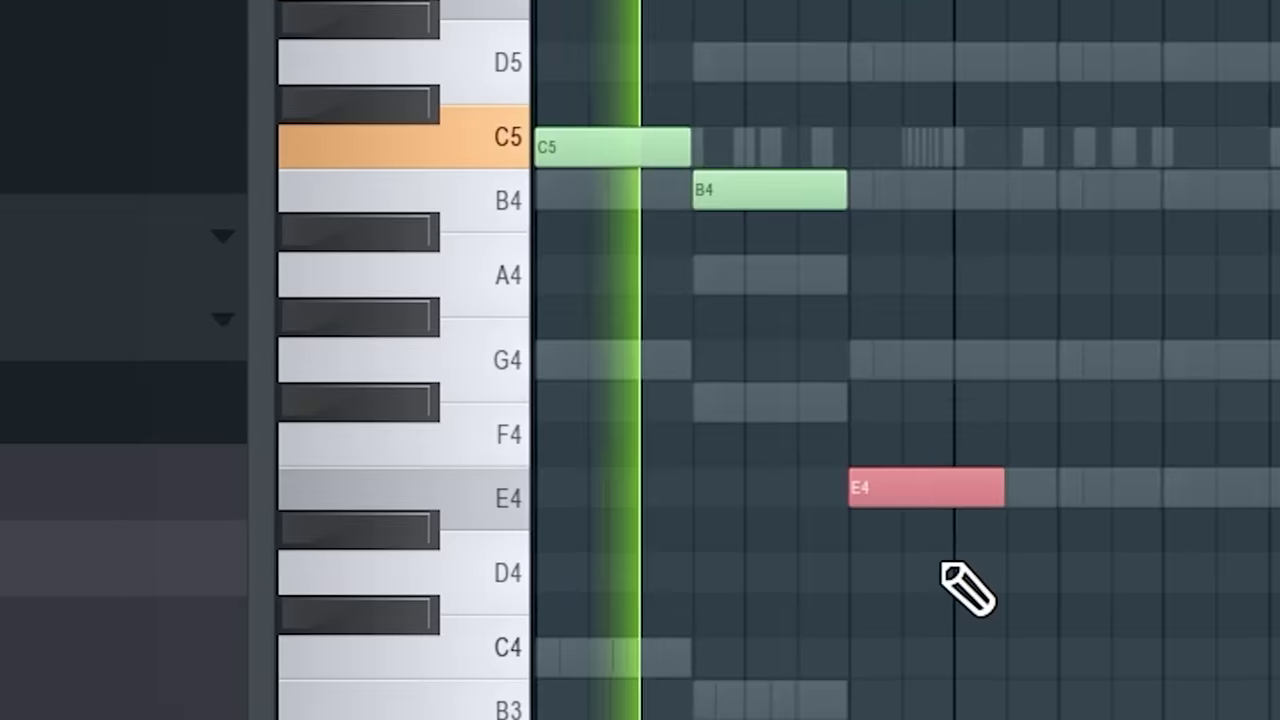
- Raise the selected E4 note of the CTM 808 line by one octave to E5
key("ctrl+Up")
scroll(943, 566, "up", 3)
left_click(1186, 686, "ctrl")
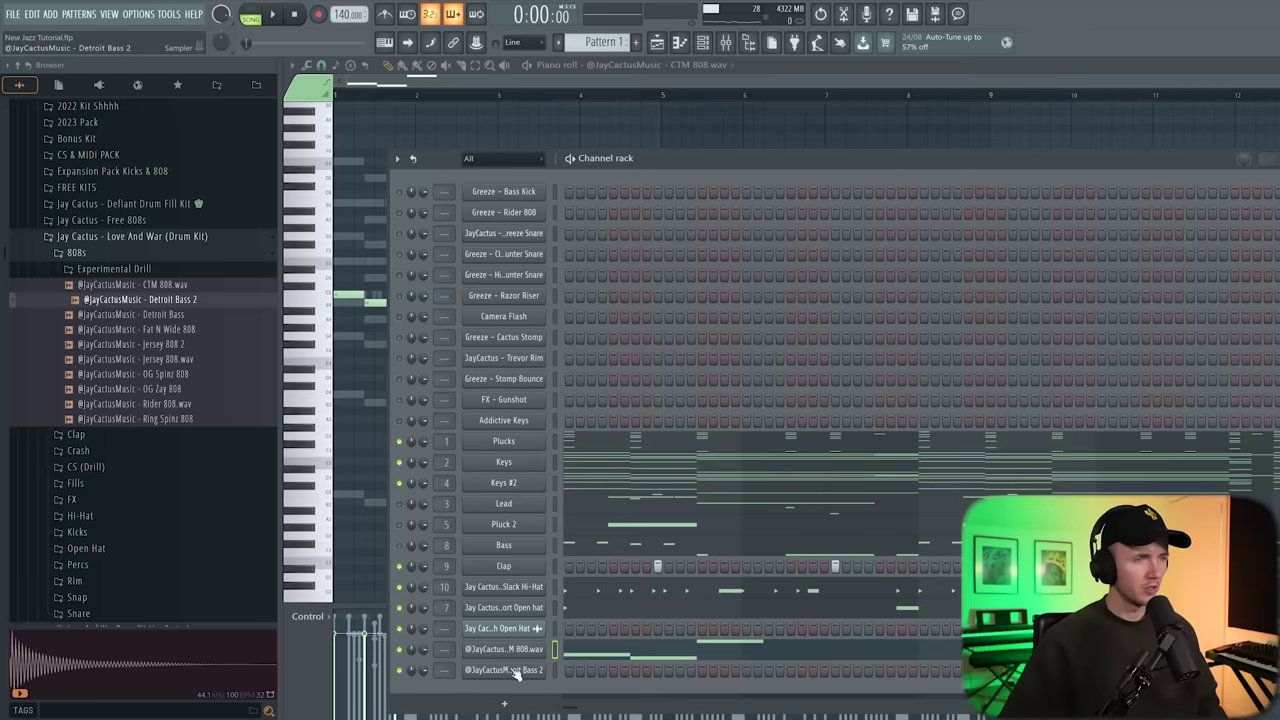
- Open the miscellaneous settings of the Detroit Bass 2 channel and open the CTM 808 channel
left_click(510, 670)
left_click(82, 66)
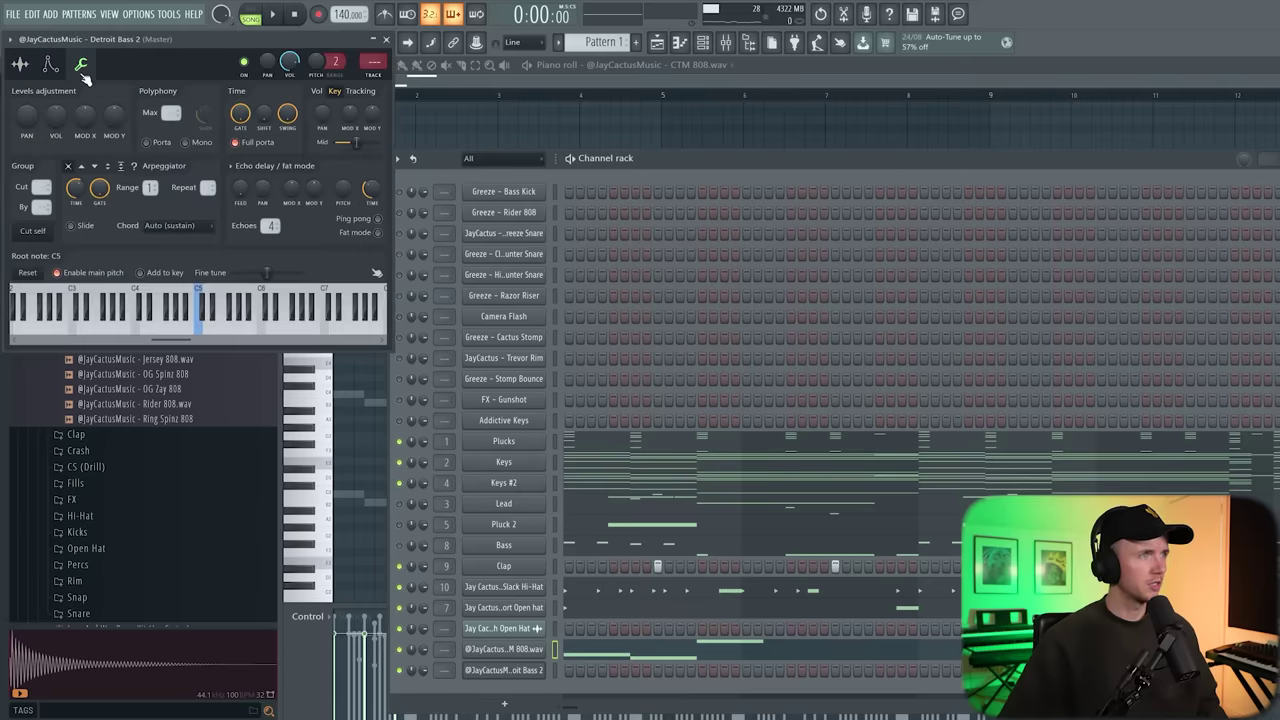
left_click(538, 650)
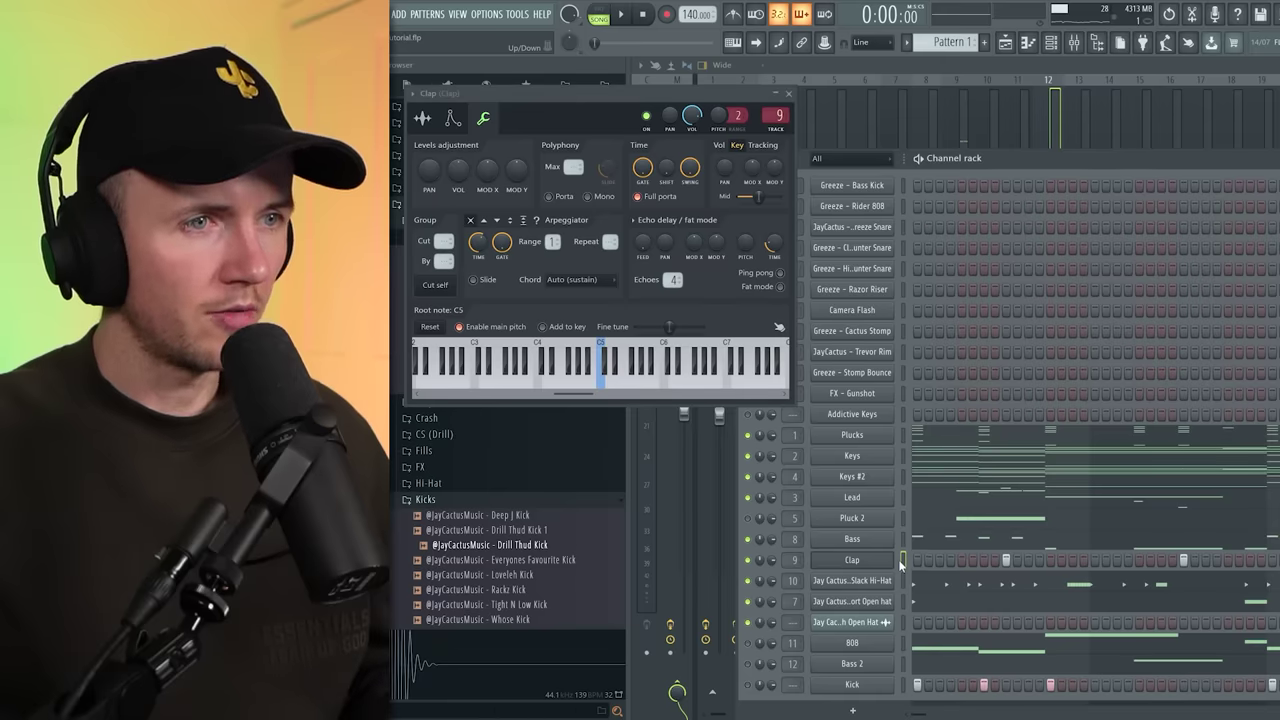
- Clone the Clap channel with the second clap hit placed on the copy, and open the copy
left_click(915, 679)
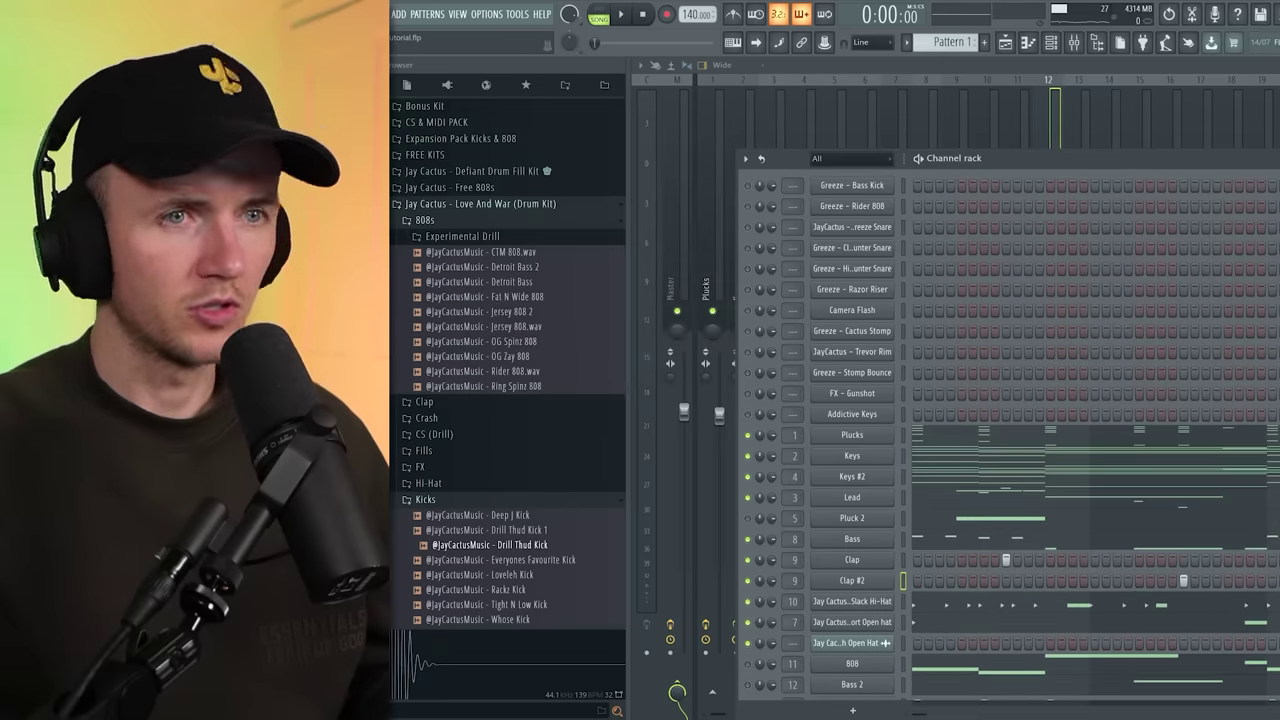
left_click(875, 577)
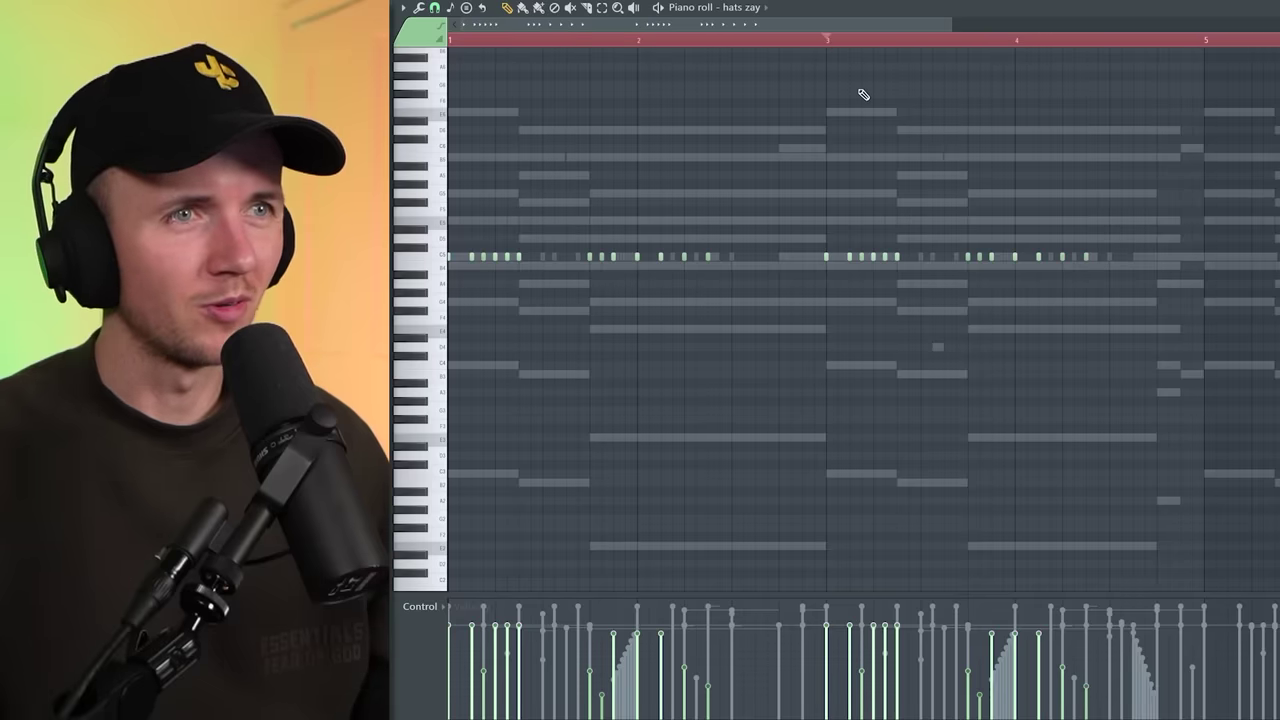
- Play back the second hi-hat pattern in the hats zay piano roll
key("space")
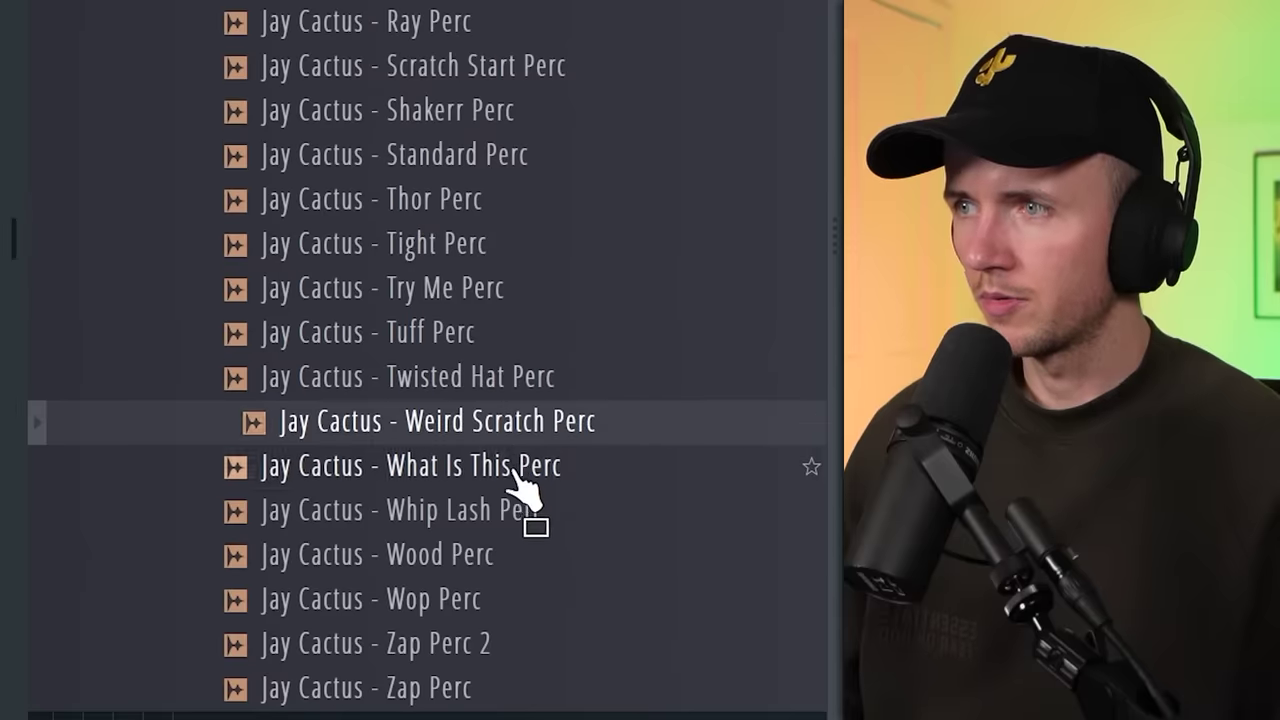
- Audition the What Is This and Whip Lash percussion samples and return to What Is This Perc
left_click(514, 468)
left_click(518, 505)
left_click(521, 466)
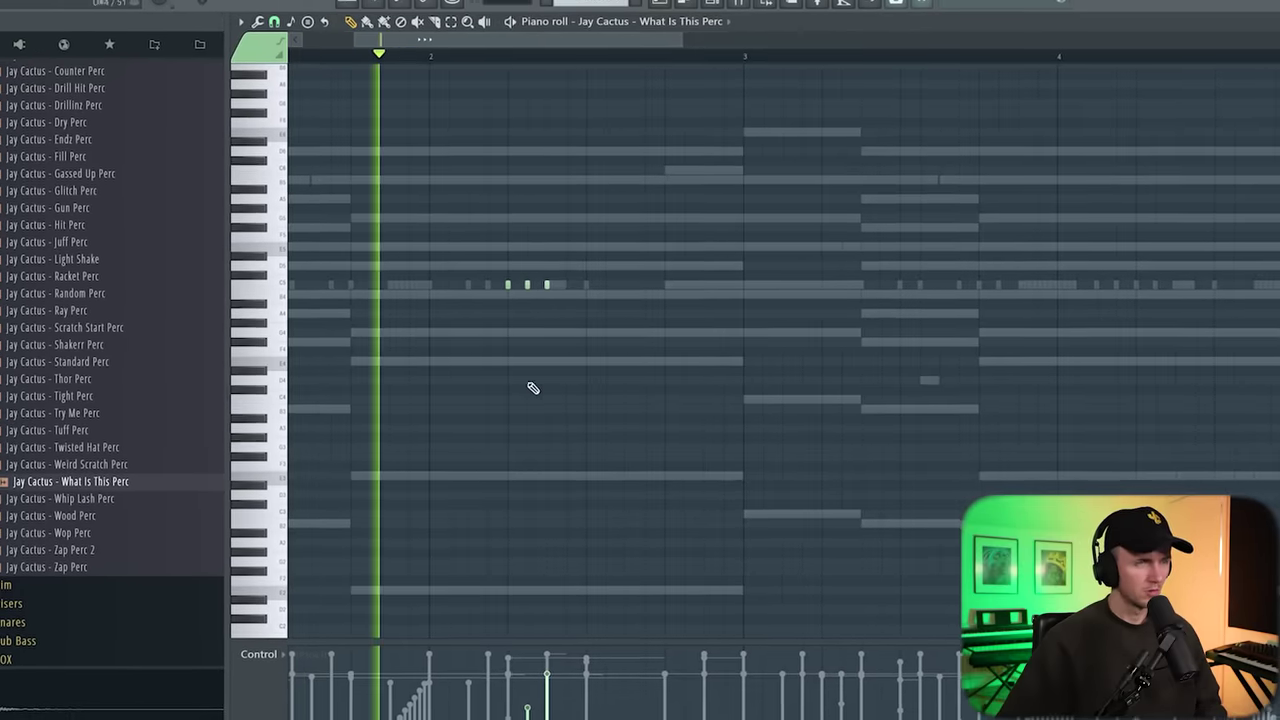
- Show the channel rack and deselect the copied notes in bars 3 and 4 of the Open Hat piano roll
scroll(510, 402, "down", 3)
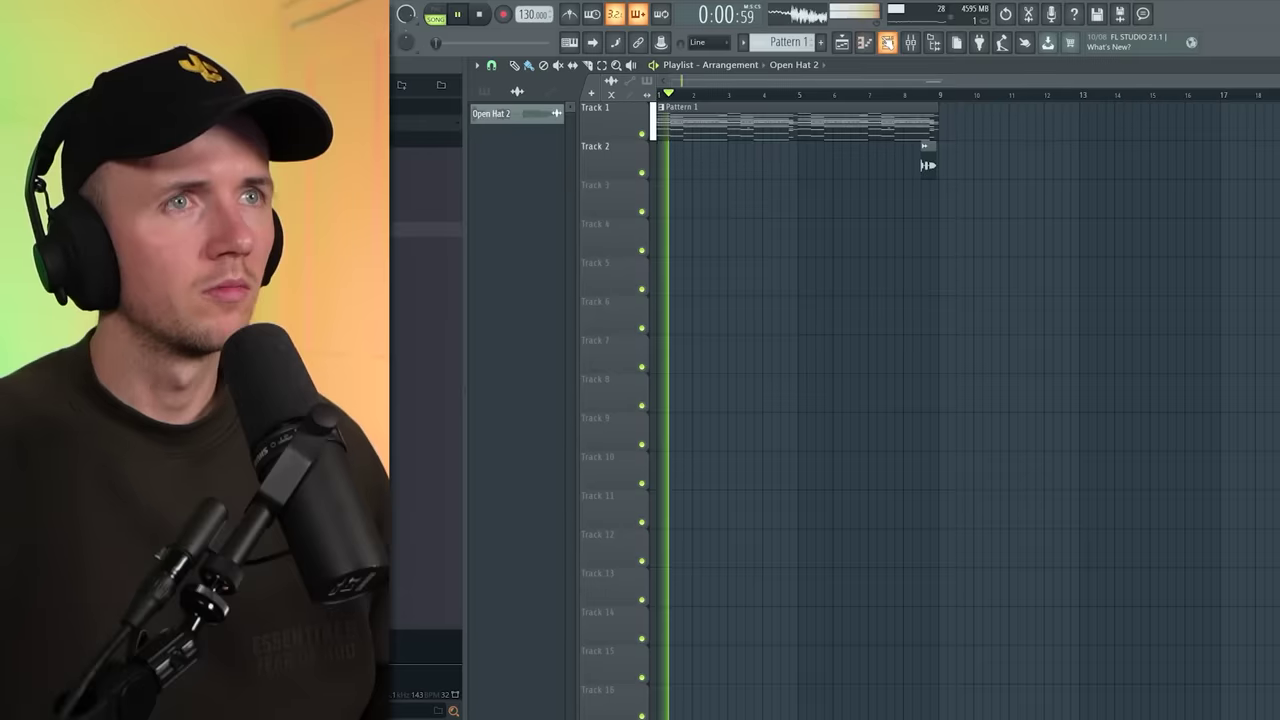
key("F6")
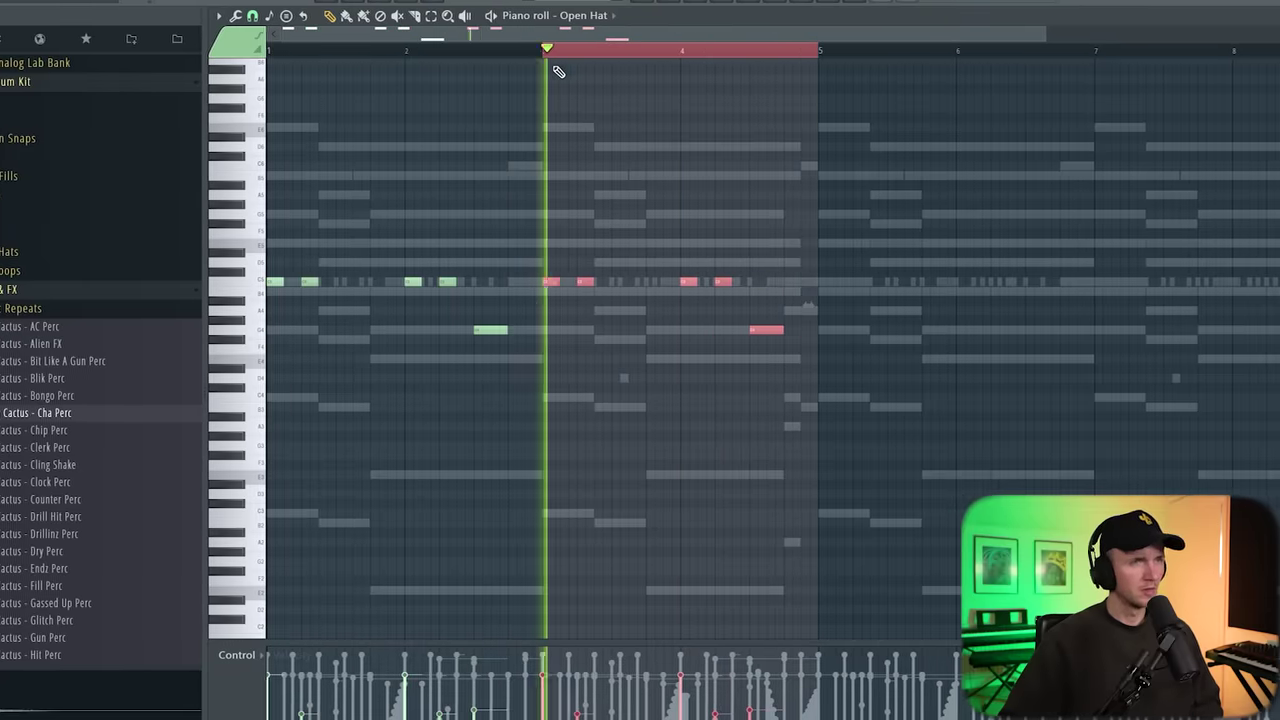
key("ctrl+d")
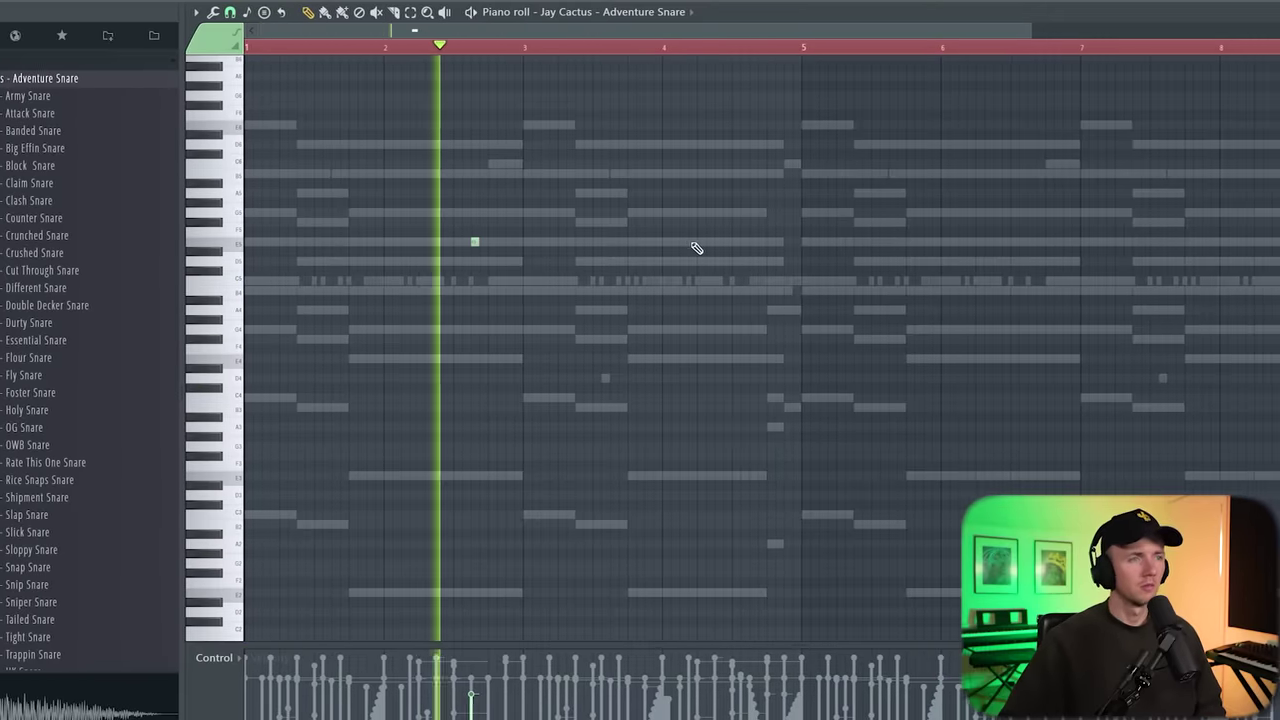
- Select all the notes in the Adventure Snare piano roll
scroll(861, 212, "down", 1)
left_click_drag(1012, 50, 706, 180)
key("ctrl+a")
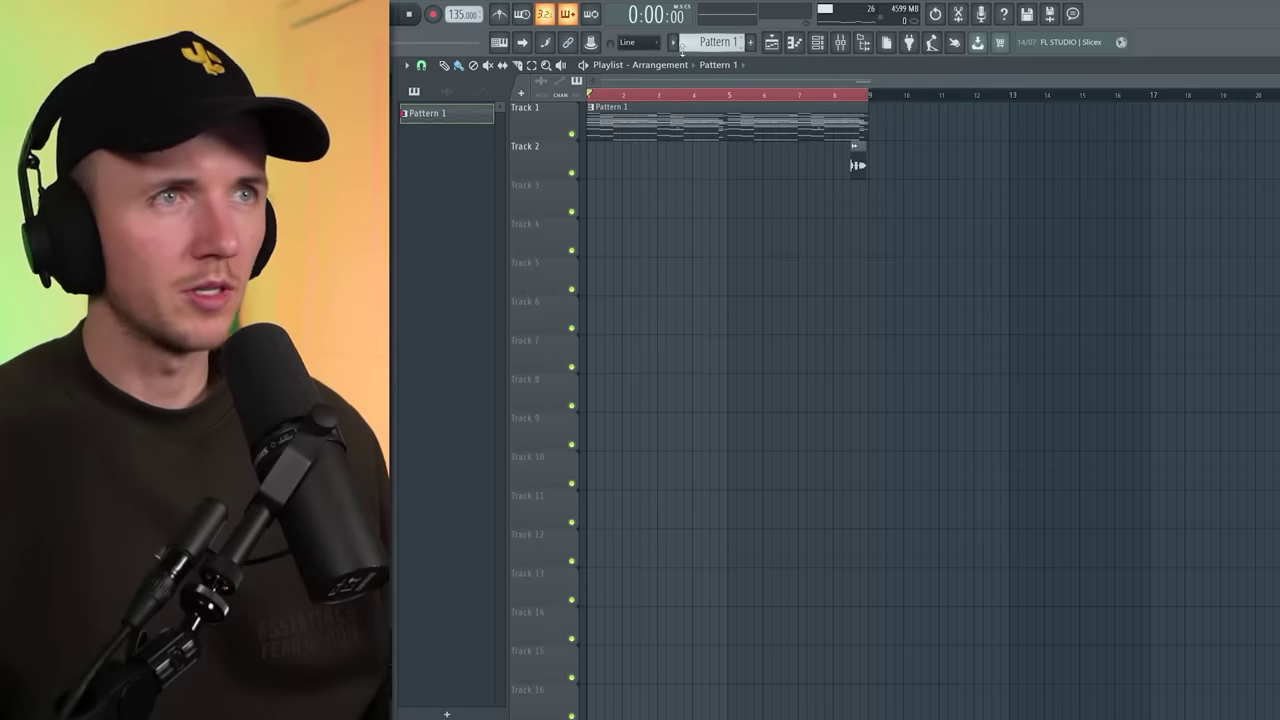
- Split Pattern 1 into a separate pattern for each channel
left_click(674, 43)
left_click(763, 244)
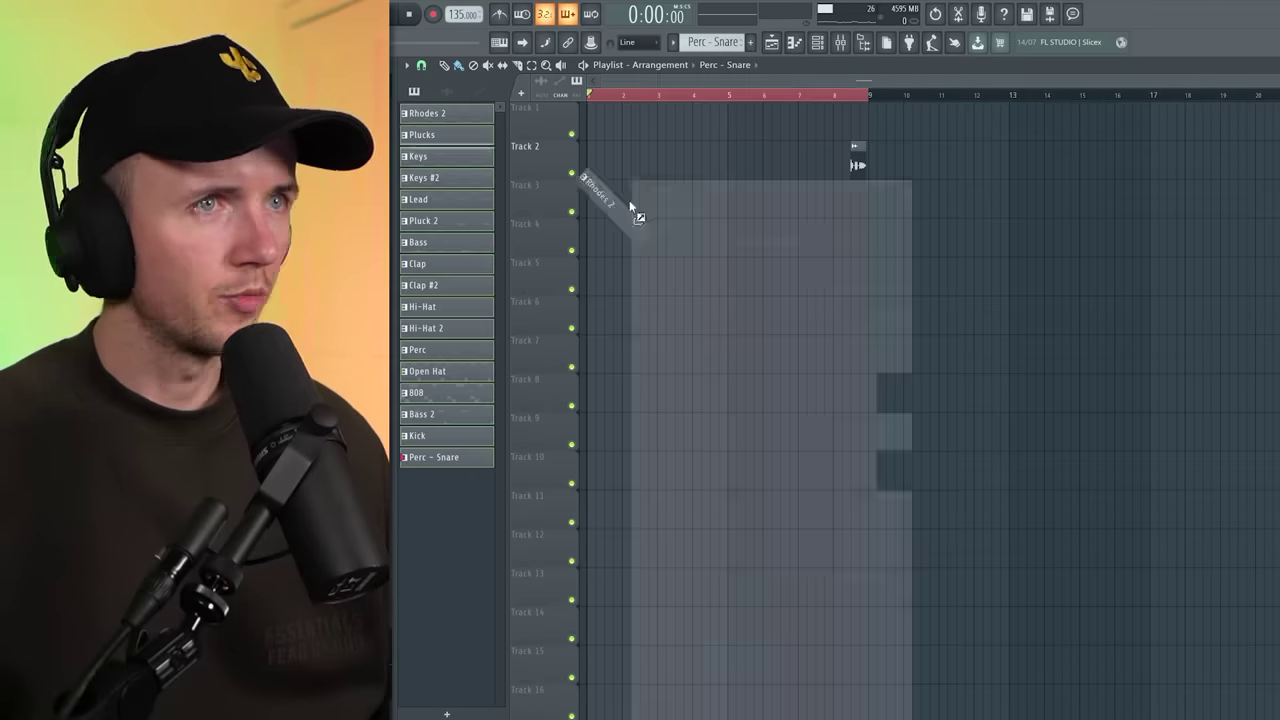